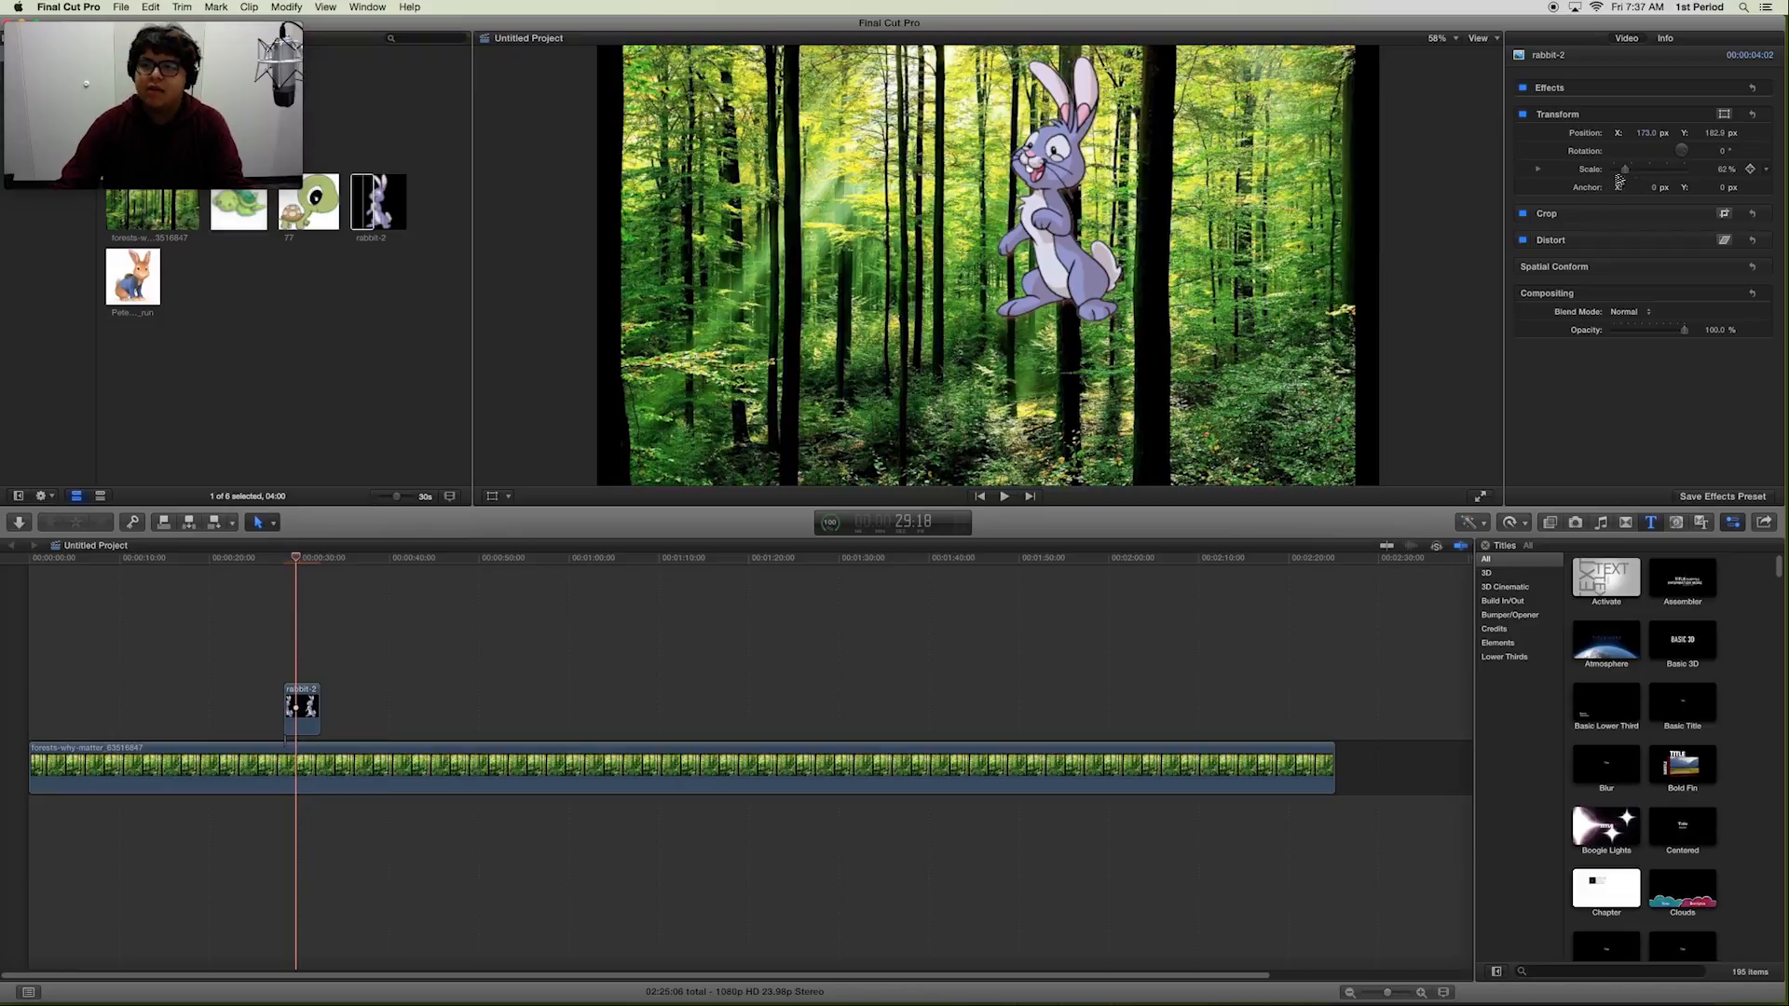
# - Try shifting the rabbit-2 clip's X anchor, set it back to 0 px, and reposition the rabbit horizontally near the frame's centre
pyautogui.click(1644, 195)
pyautogui.moveTo(1645, 194)
pyautogui.mouseDown()
pyautogui.moveTo(1689, 194)
pyautogui.moveTo(1645, 188)
pyautogui.mouseUp()
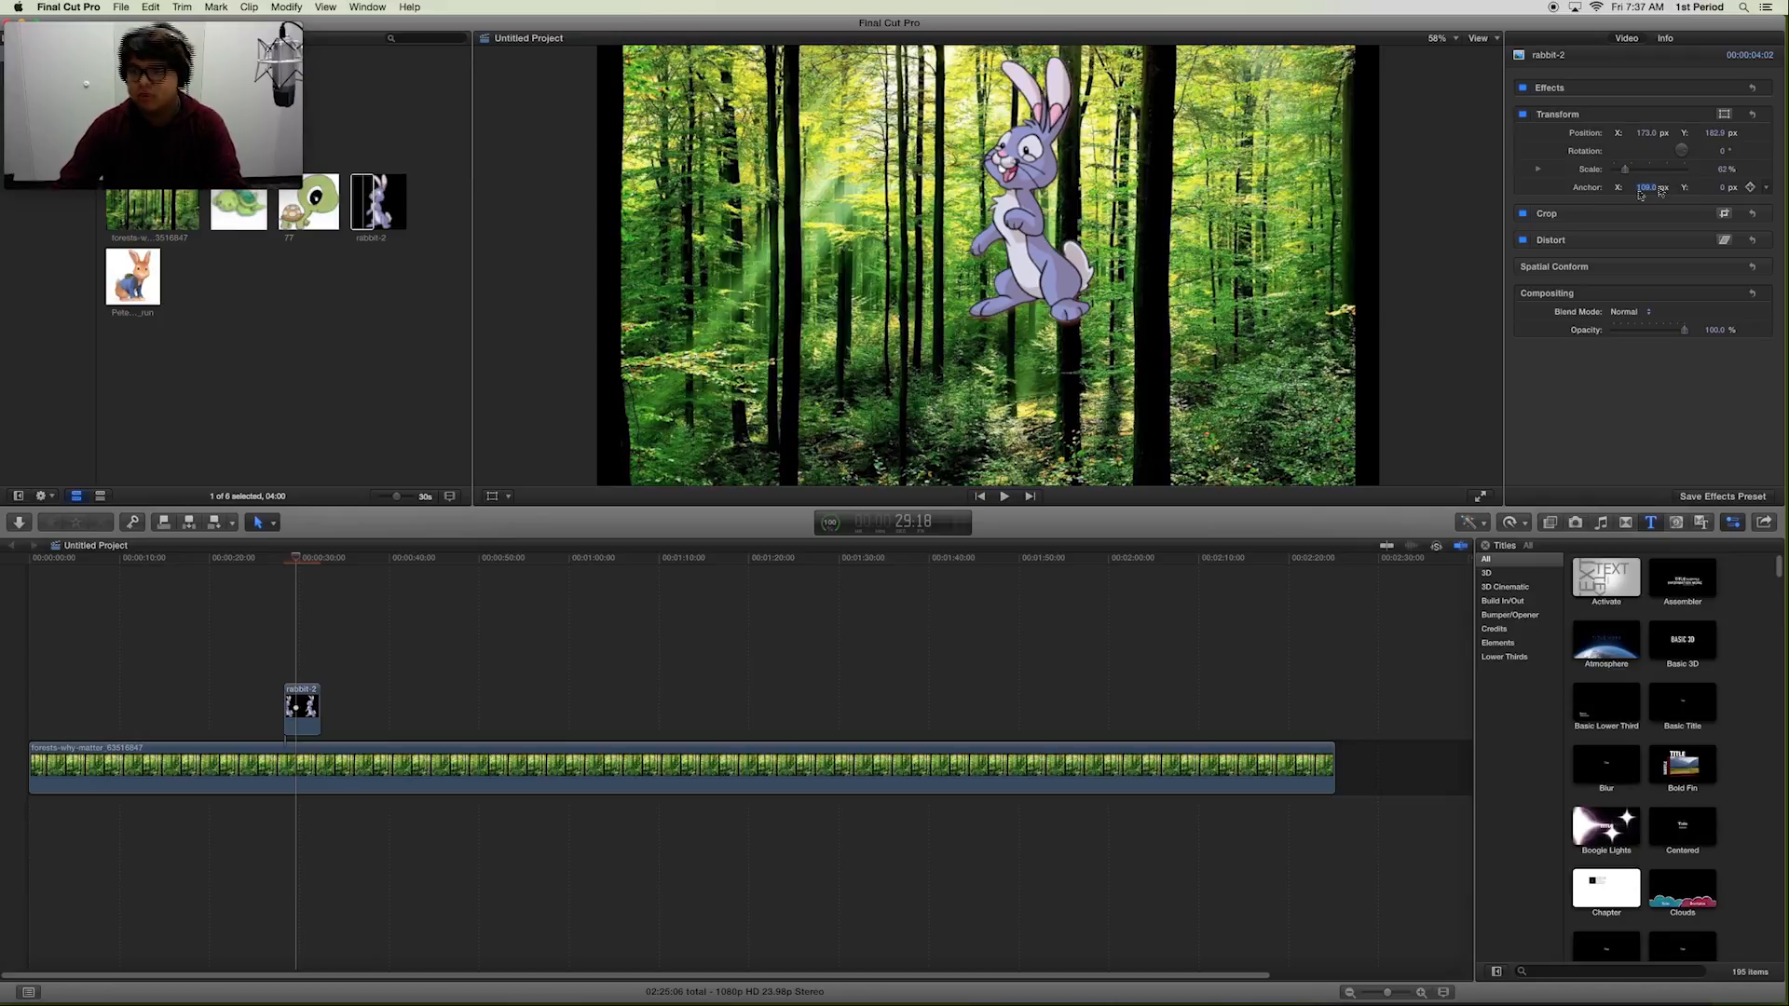
pyautogui.click(995, 226)
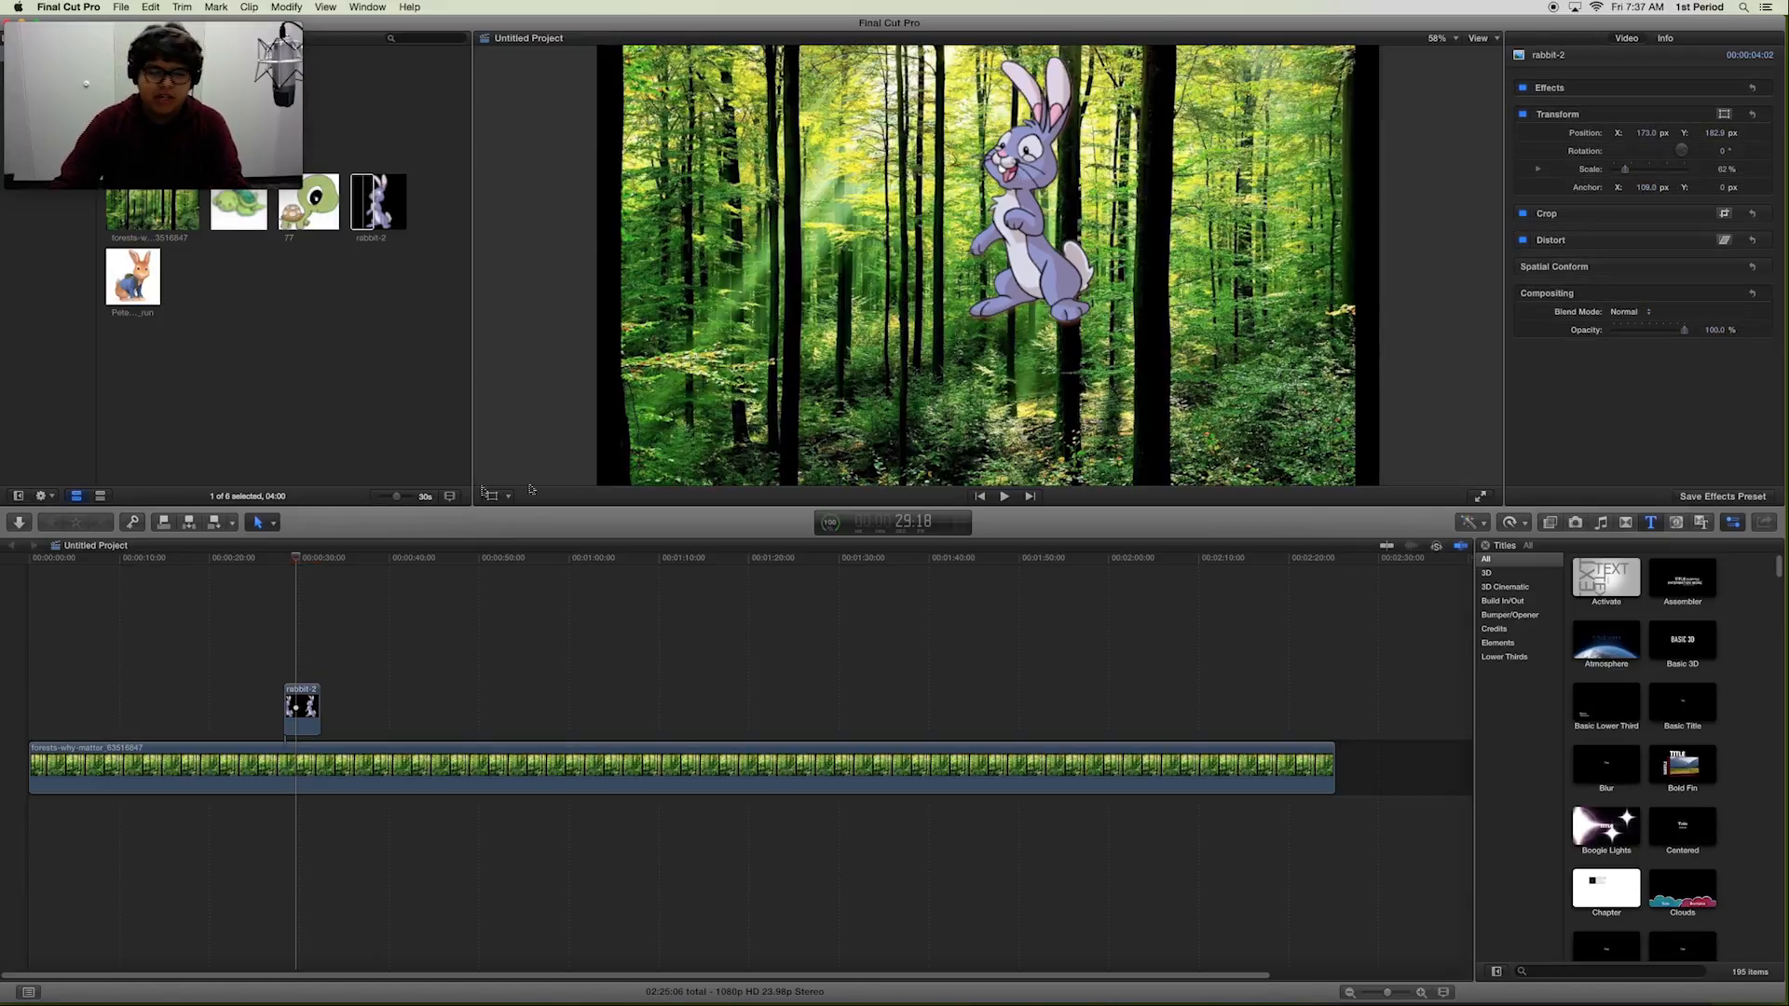
pyautogui.moveTo(296, 558); pyautogui.dragTo(300, 557)
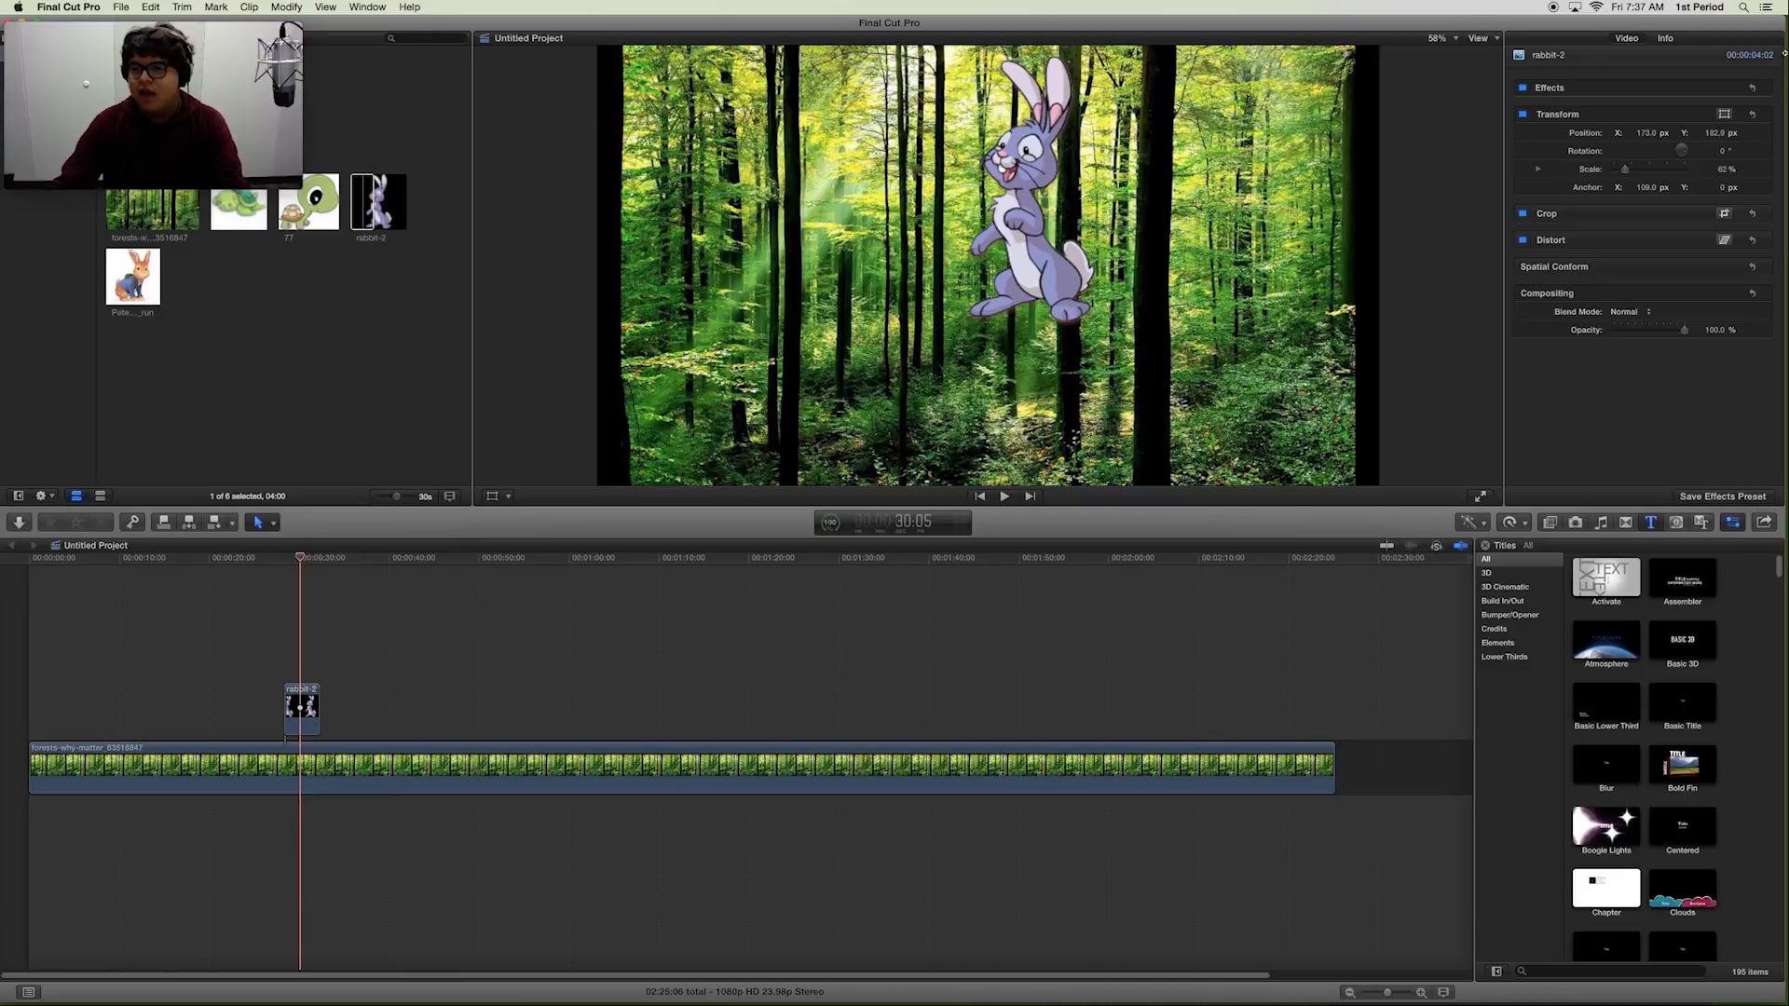
pyautogui.write('0')
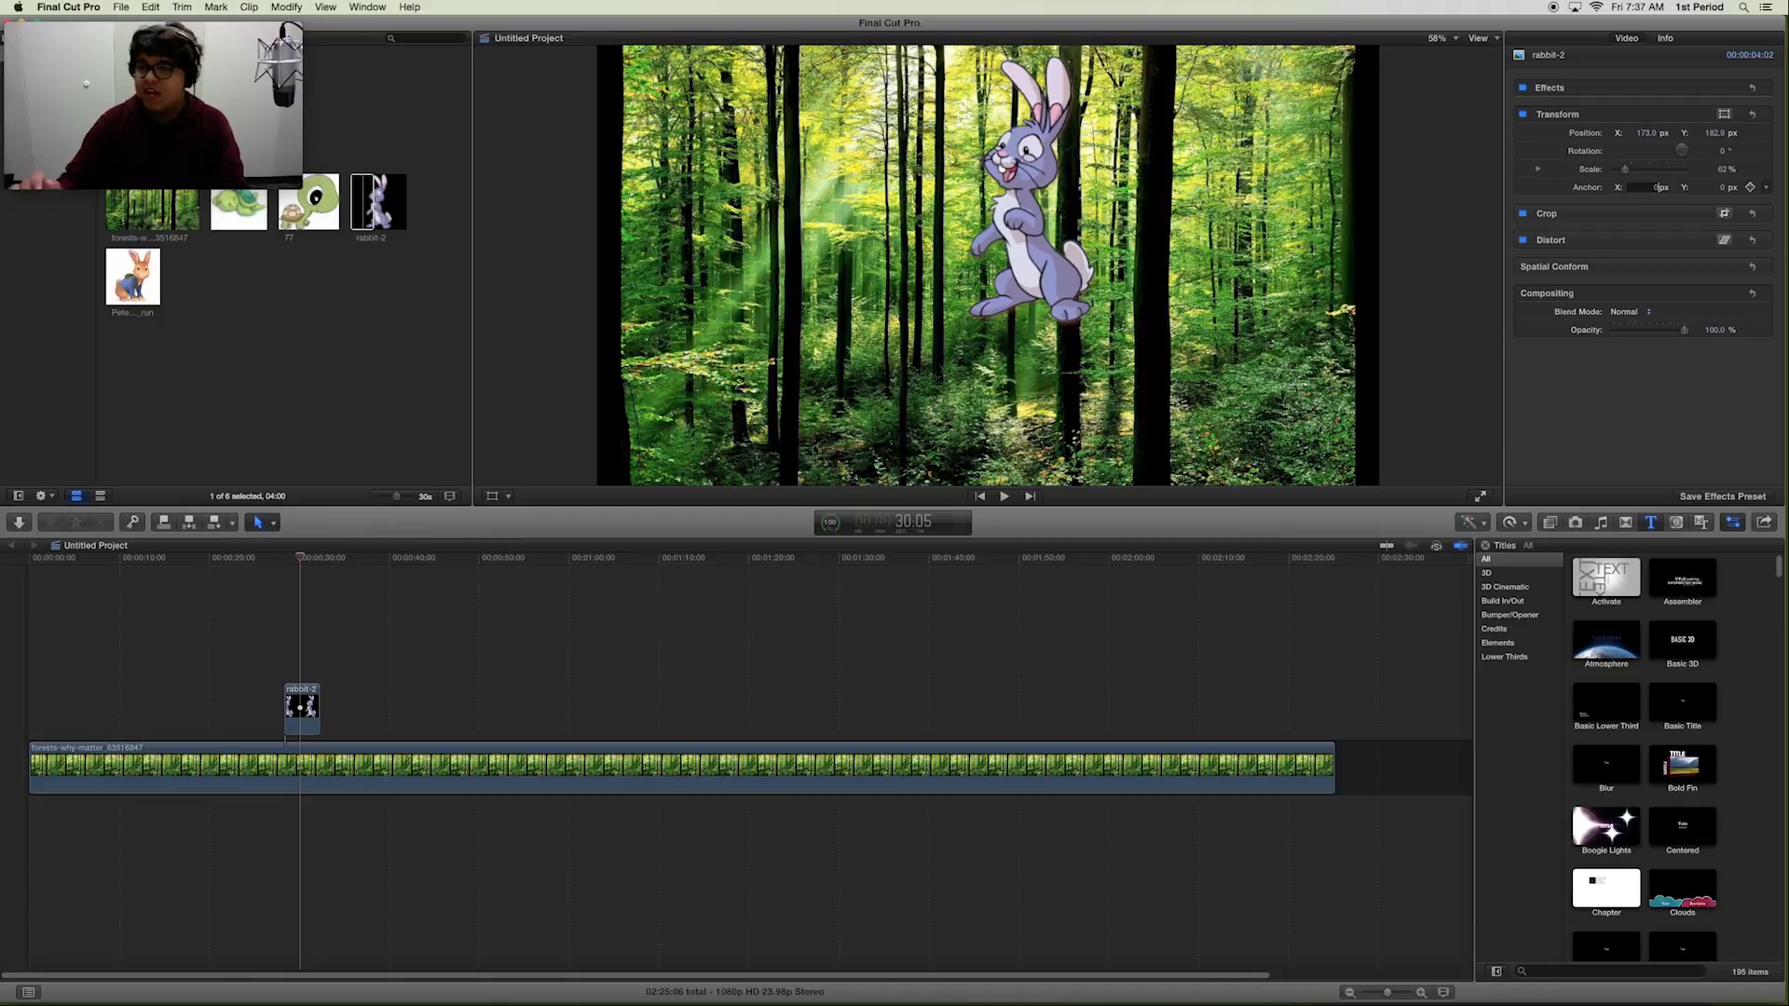
pyautogui.press('Return')
pyautogui.moveTo(1648, 134); pyautogui.dragTo(1656, 135)
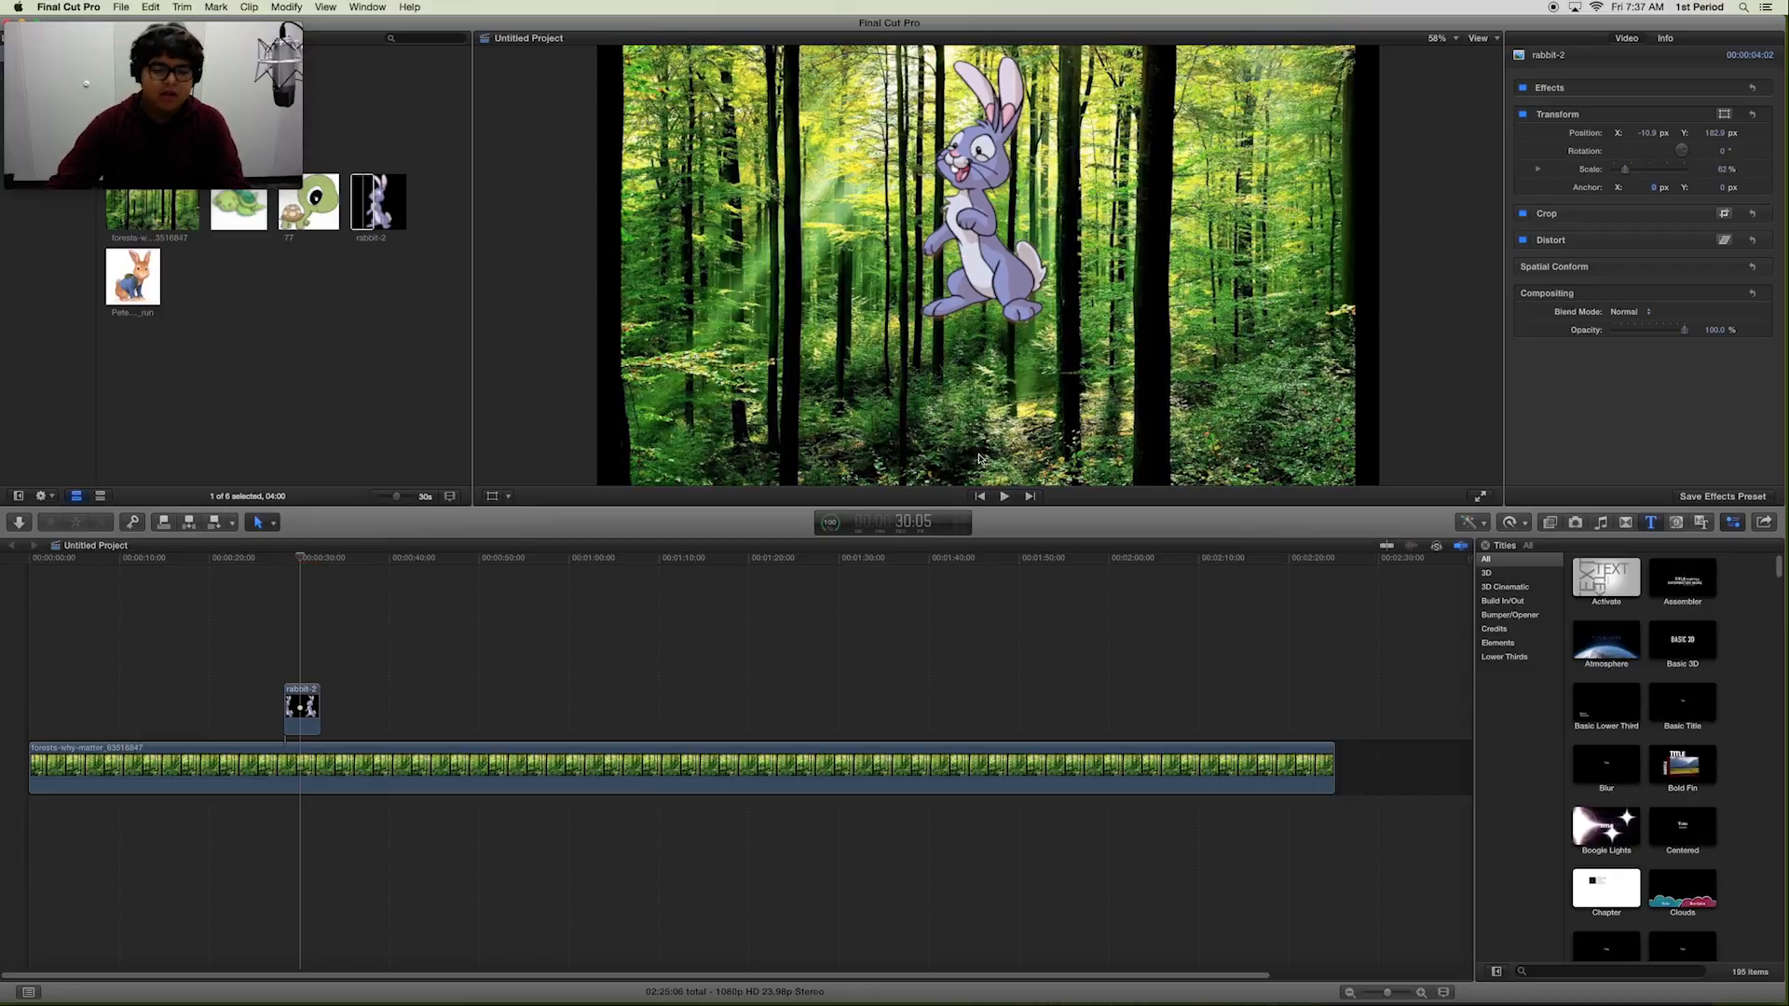
# - Locate the rabbit-2 clip's first frame at 28:08 and its last frame at 32:08 in the timeline
pyautogui.moveTo(1388, 996); pyautogui.dragTo(1400, 994)
pyautogui.hscroll(-5, 376, 966)
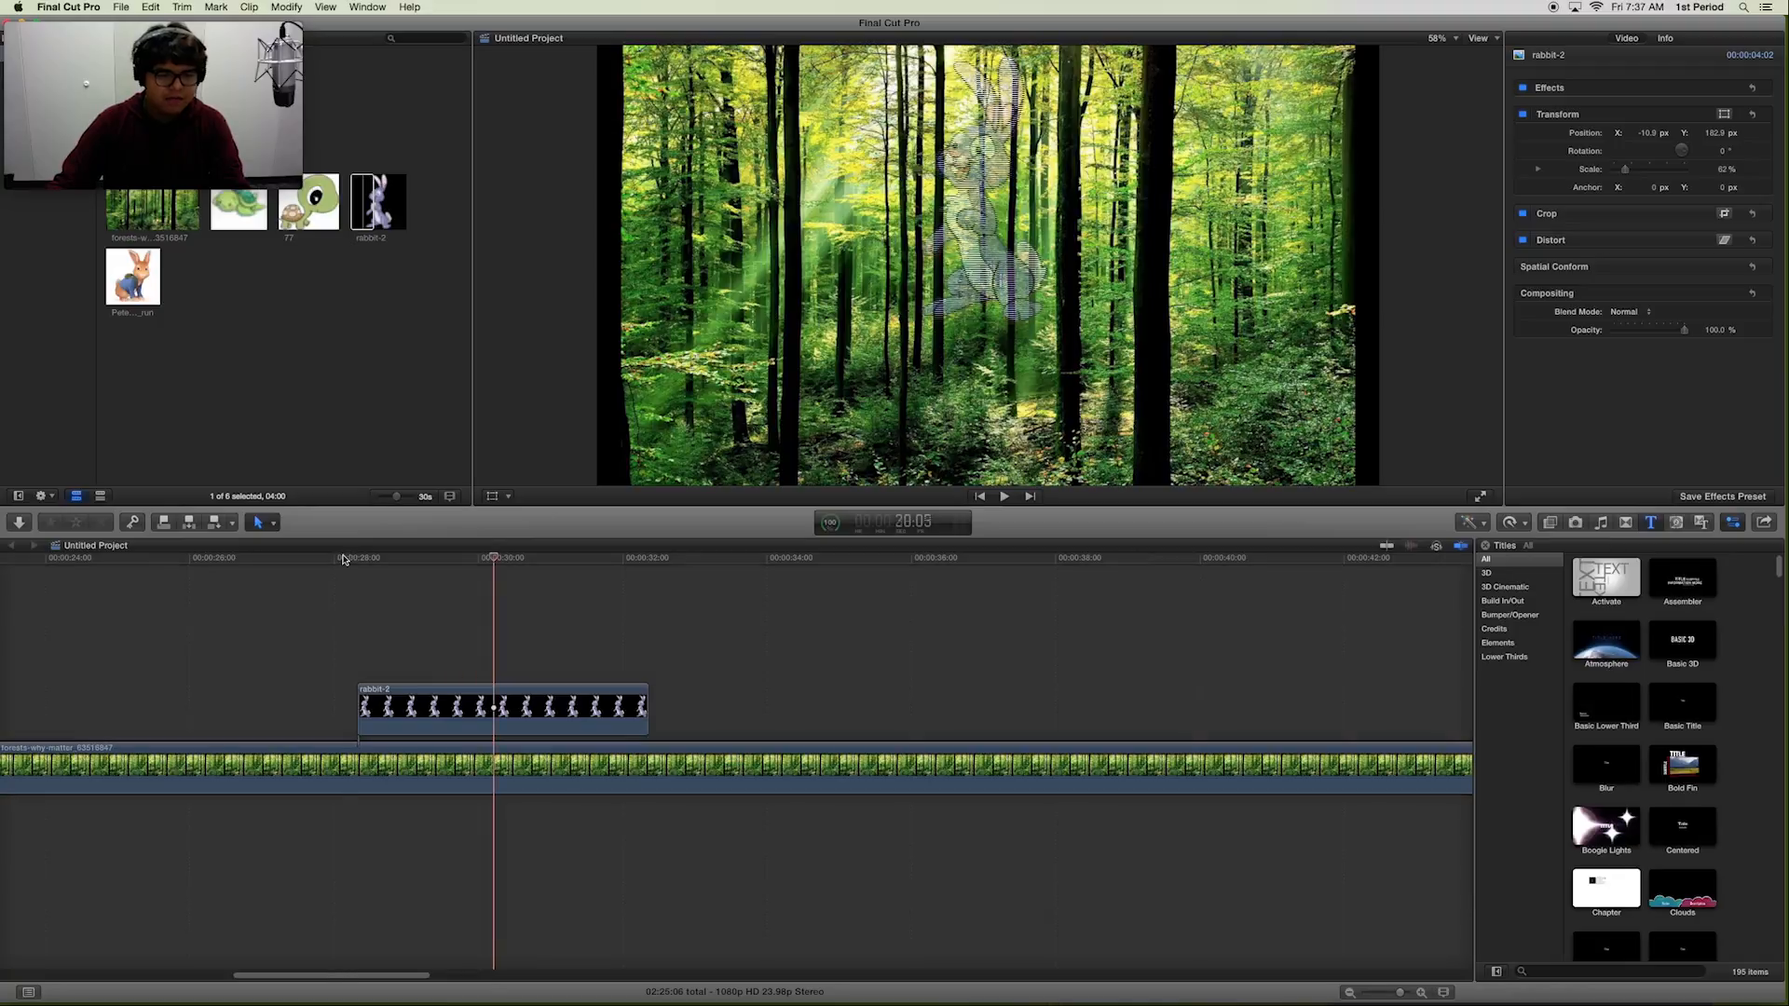
pyautogui.click(343, 558)
pyautogui.press('Right')
pyautogui.press('Right')
pyautogui.press('Right')
pyautogui.press('Right')
pyautogui.press('Right')
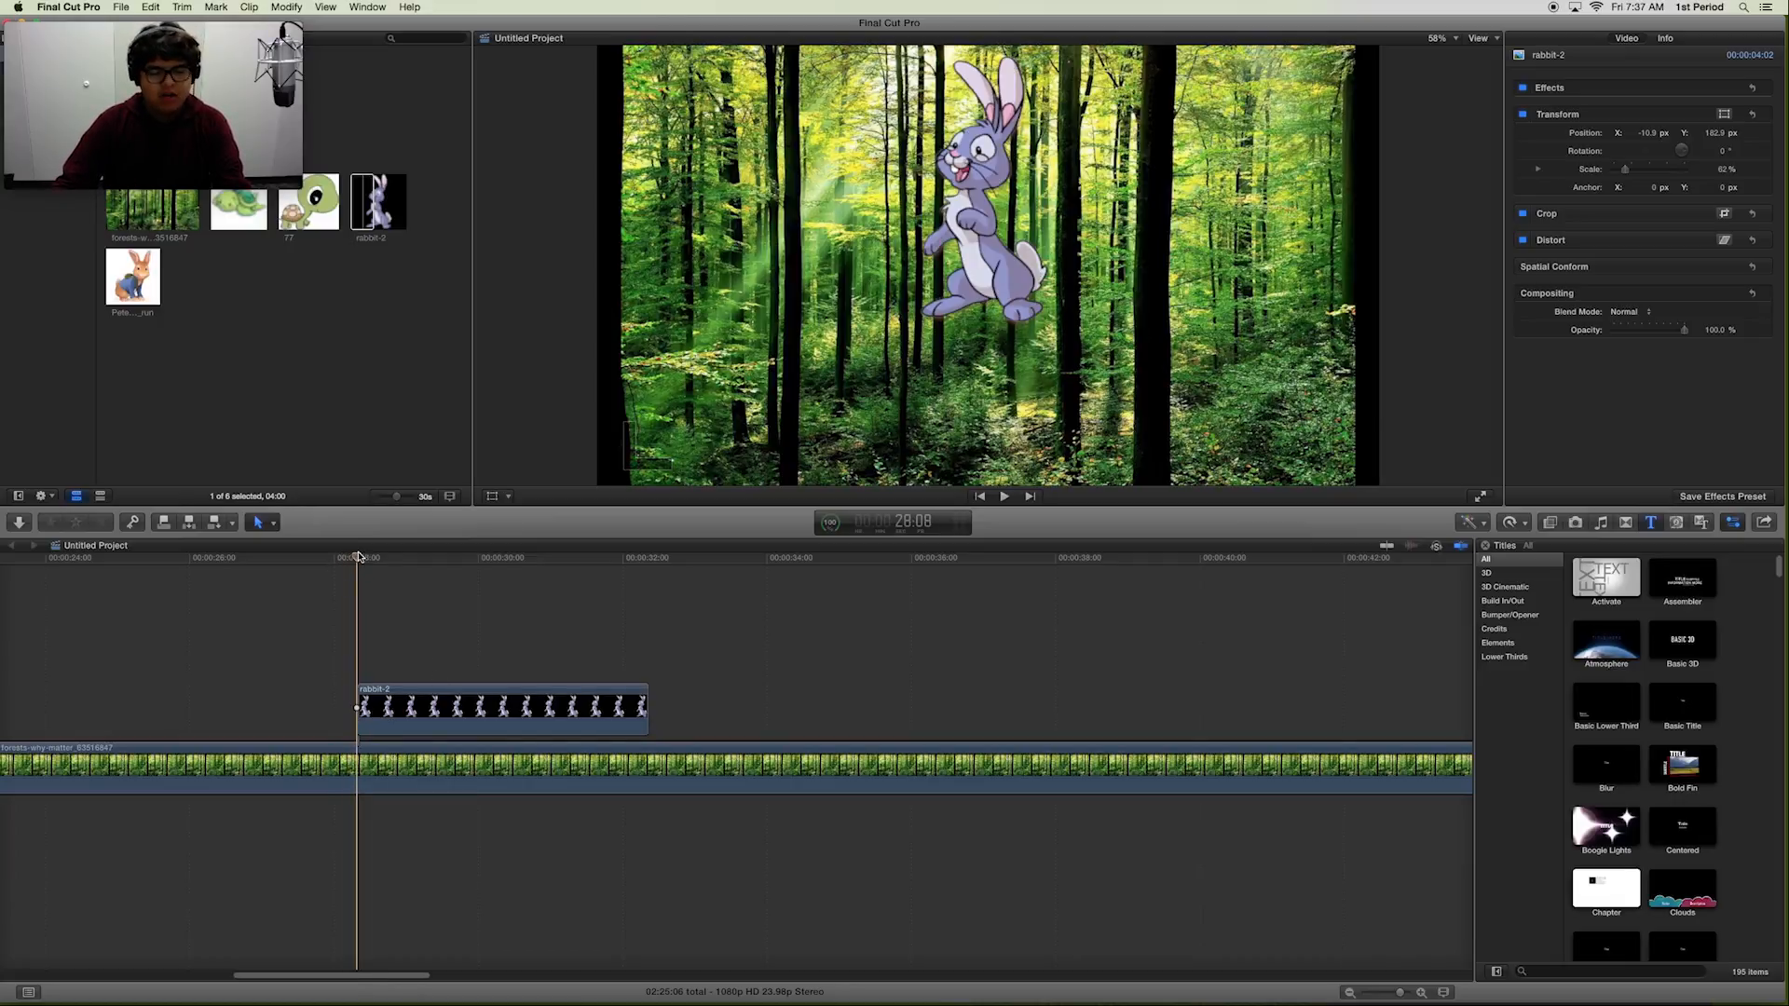
pyautogui.moveTo(357, 557); pyautogui.dragTo(655, 575)
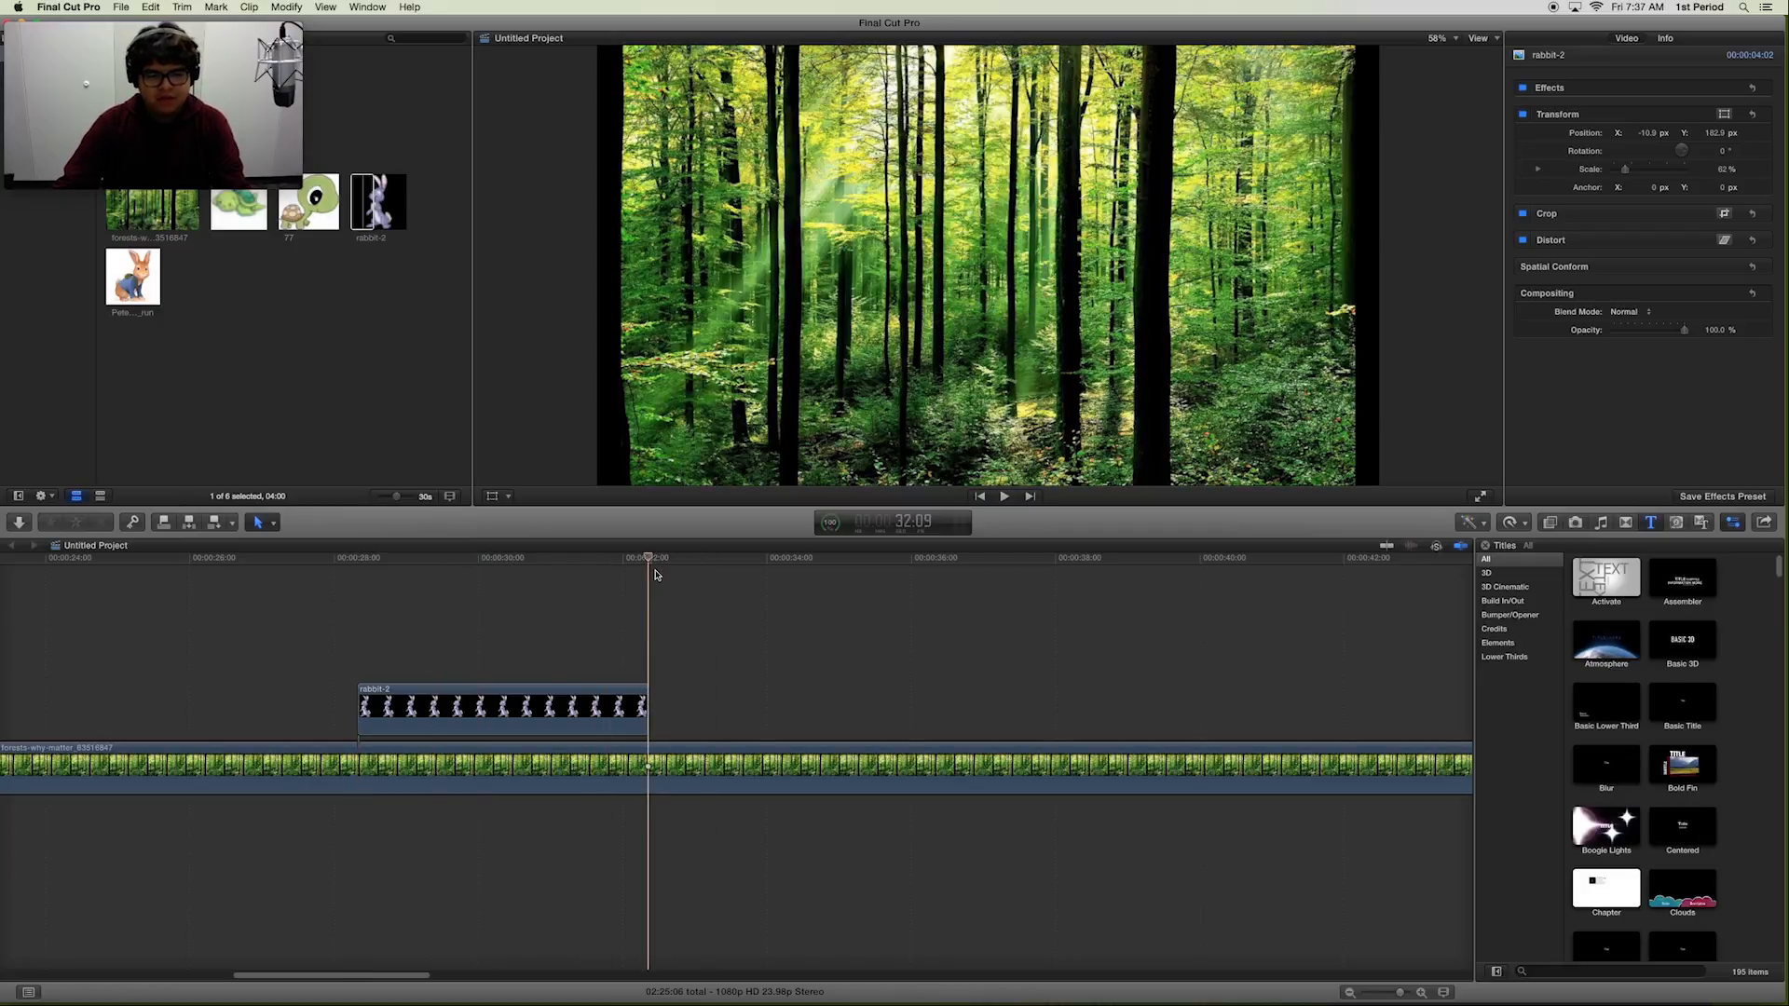
pyautogui.press('Left')
pyautogui.press('Right')
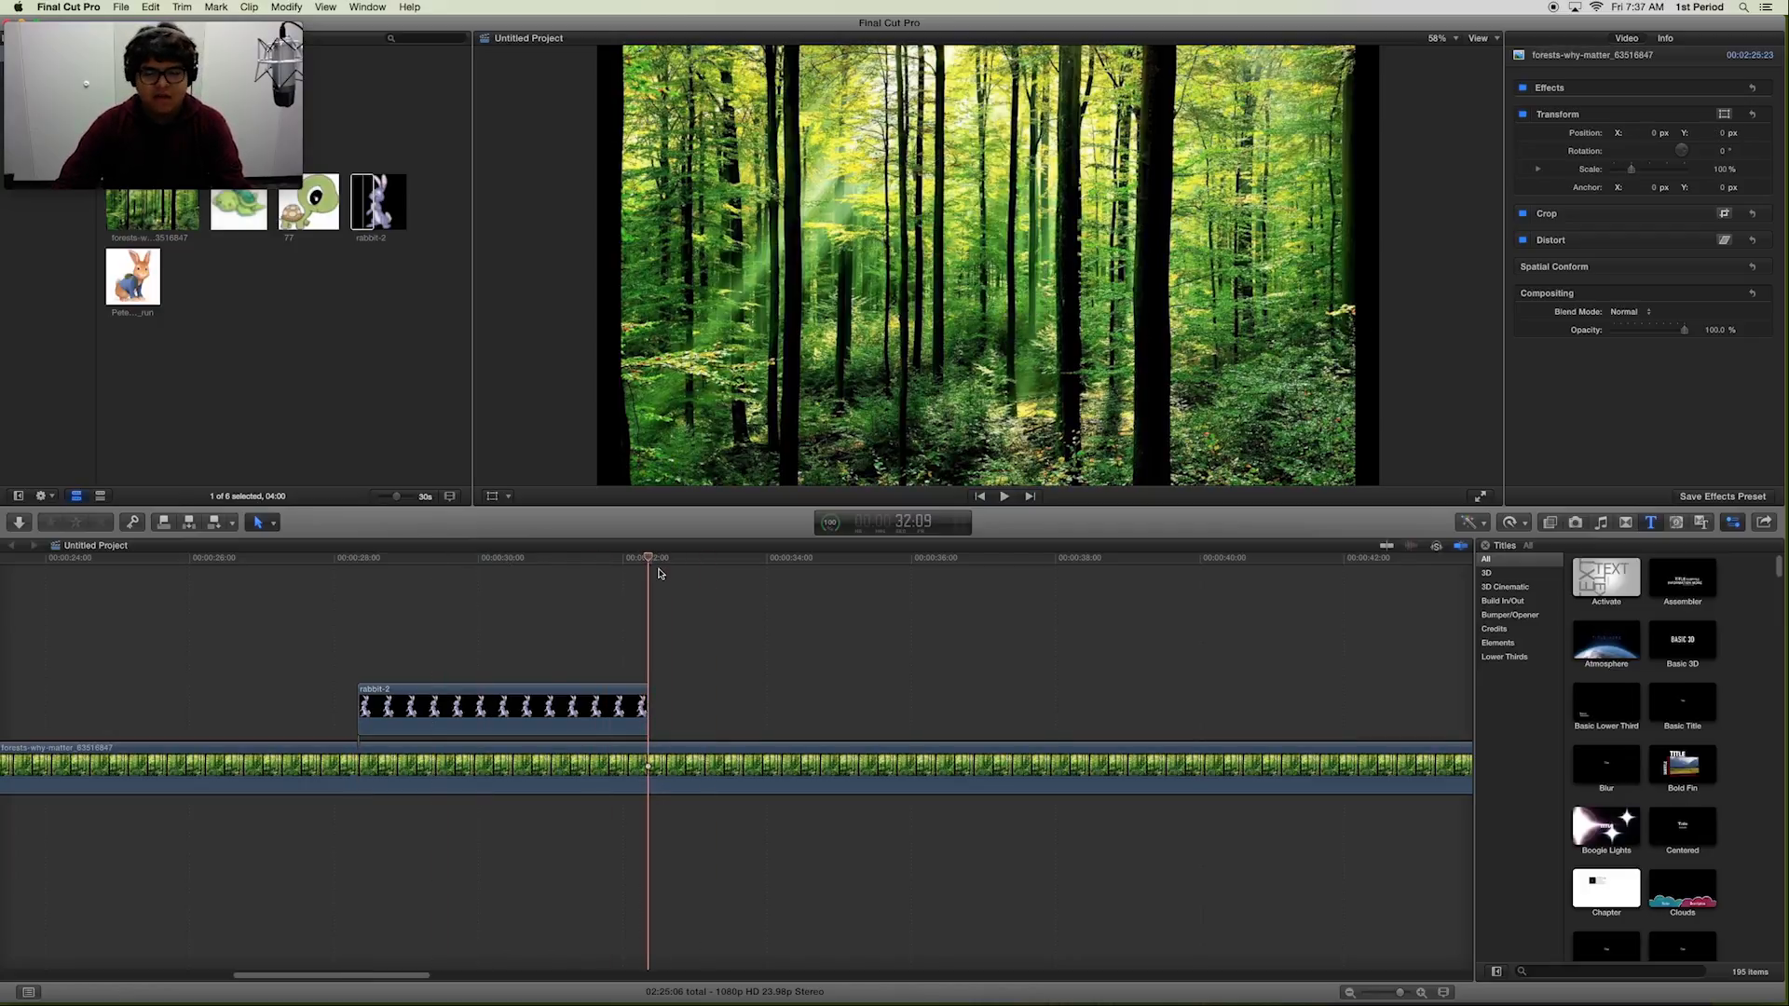
pyautogui.press('Left')
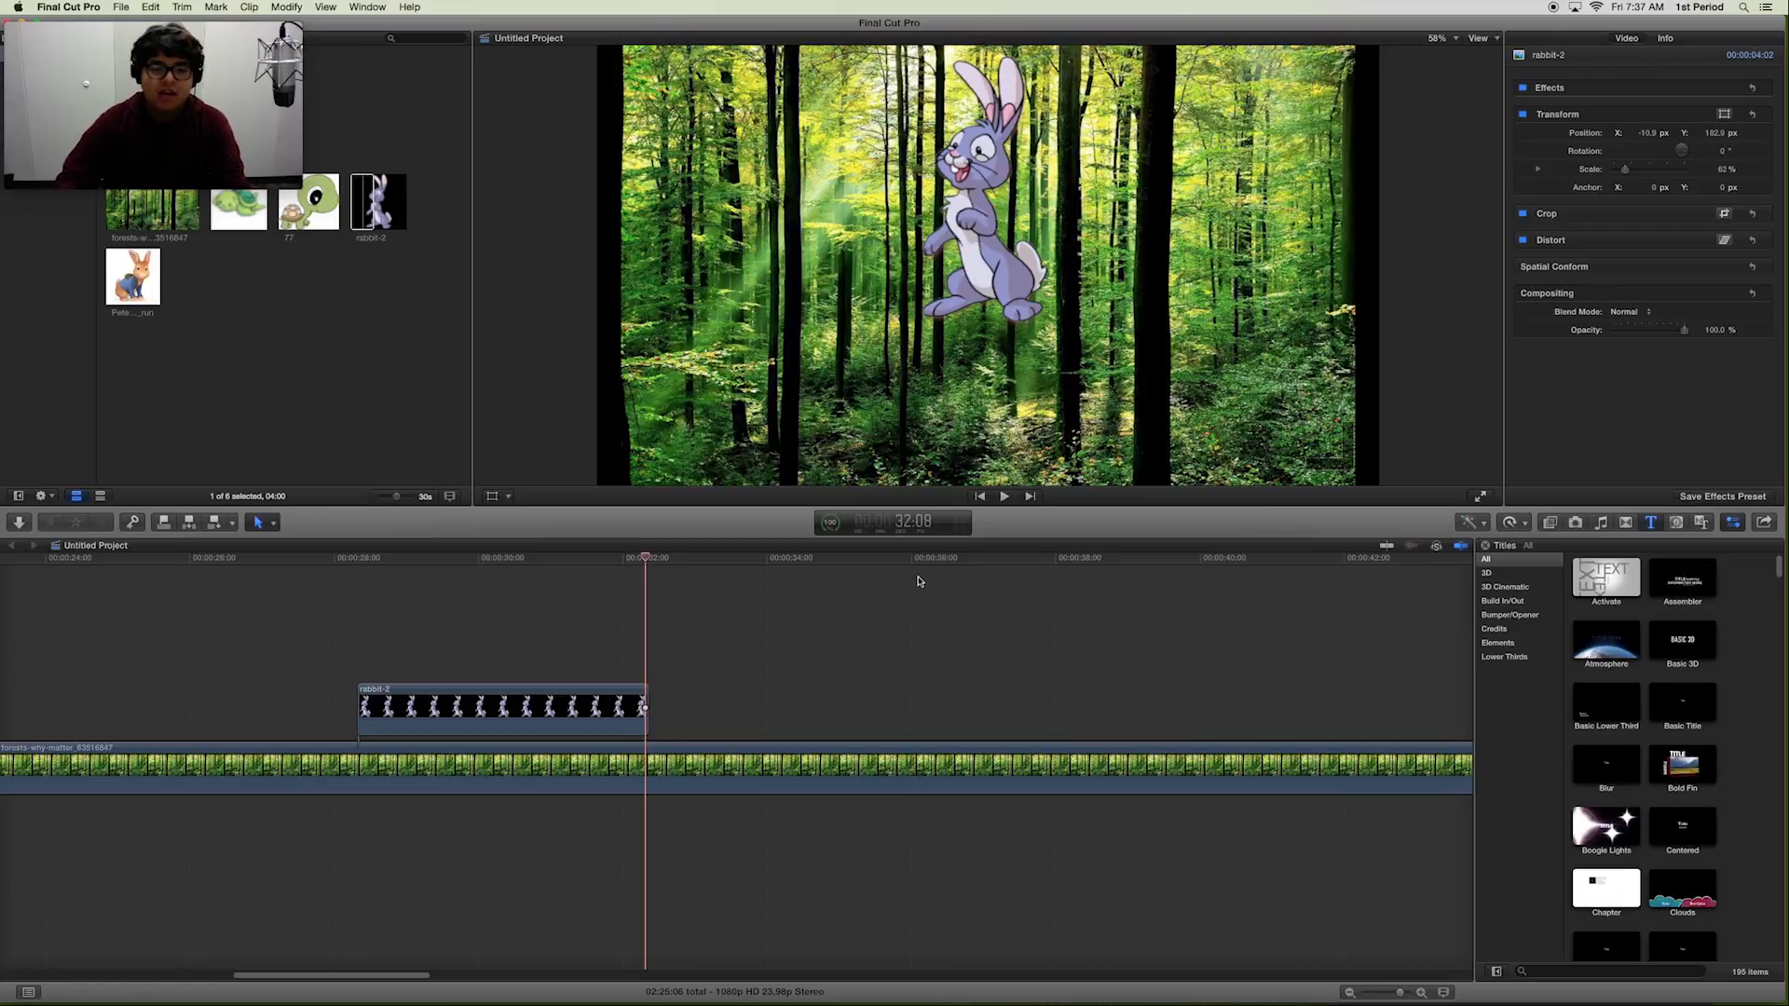
pyautogui.press('Right')
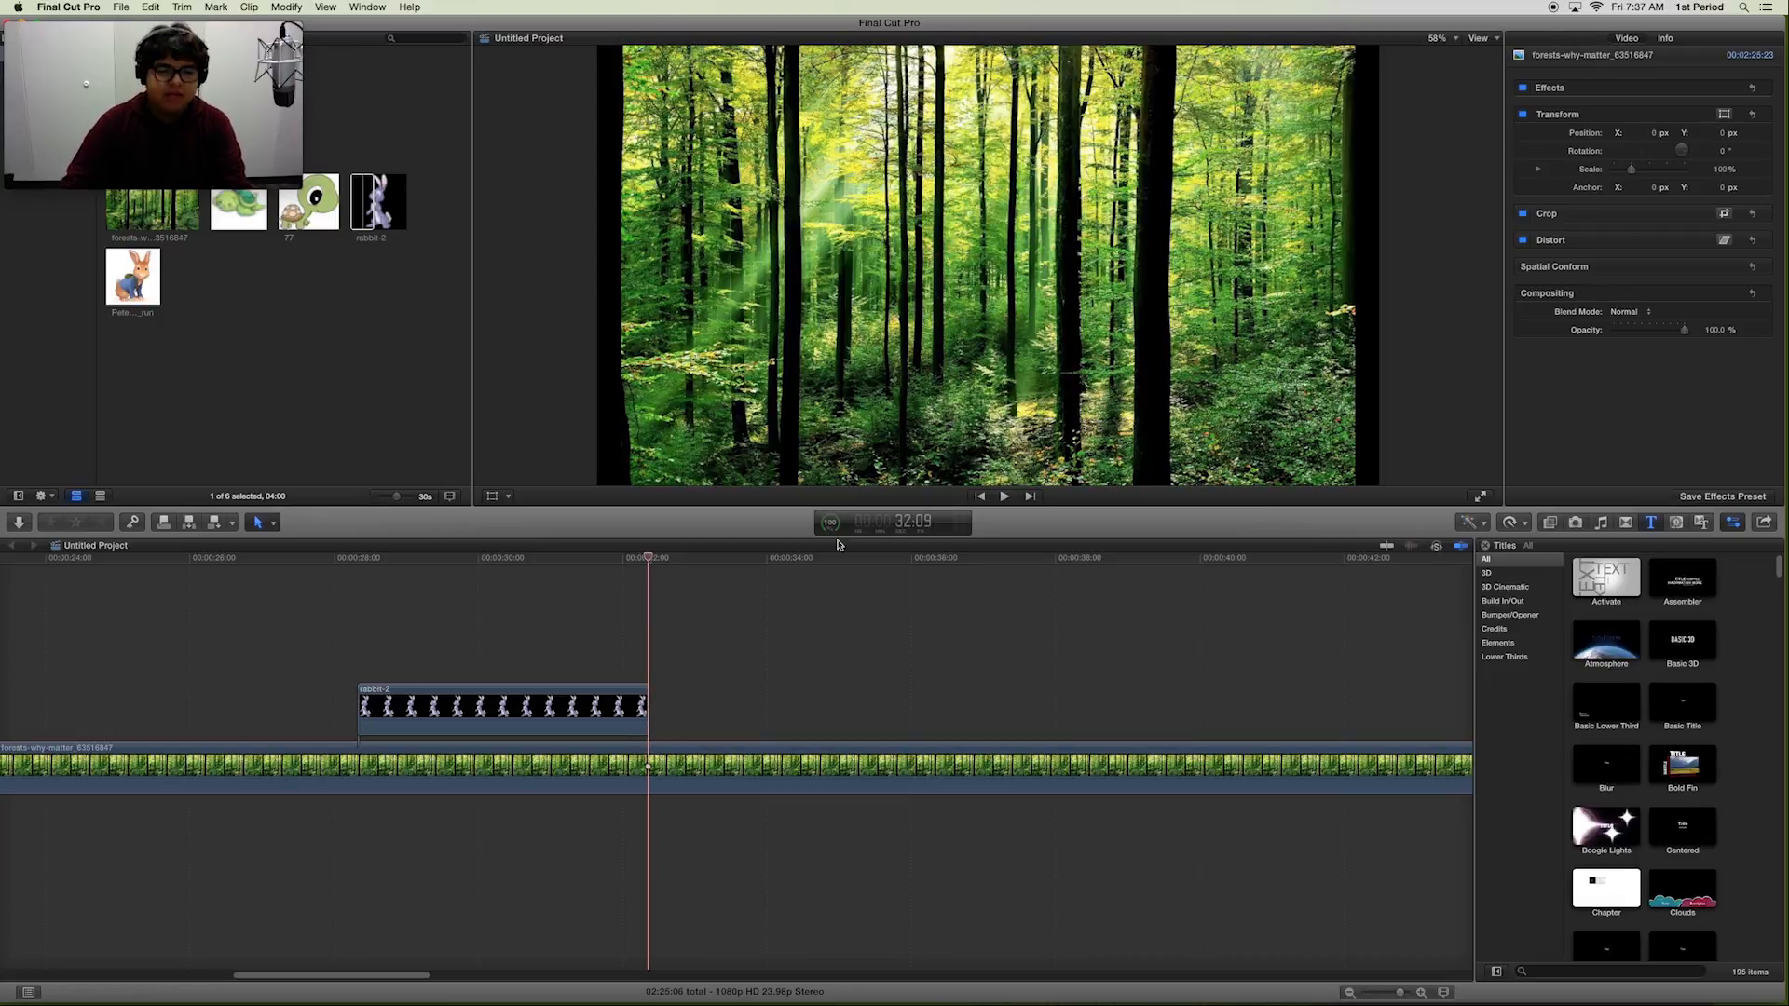
pyautogui.press('Left')
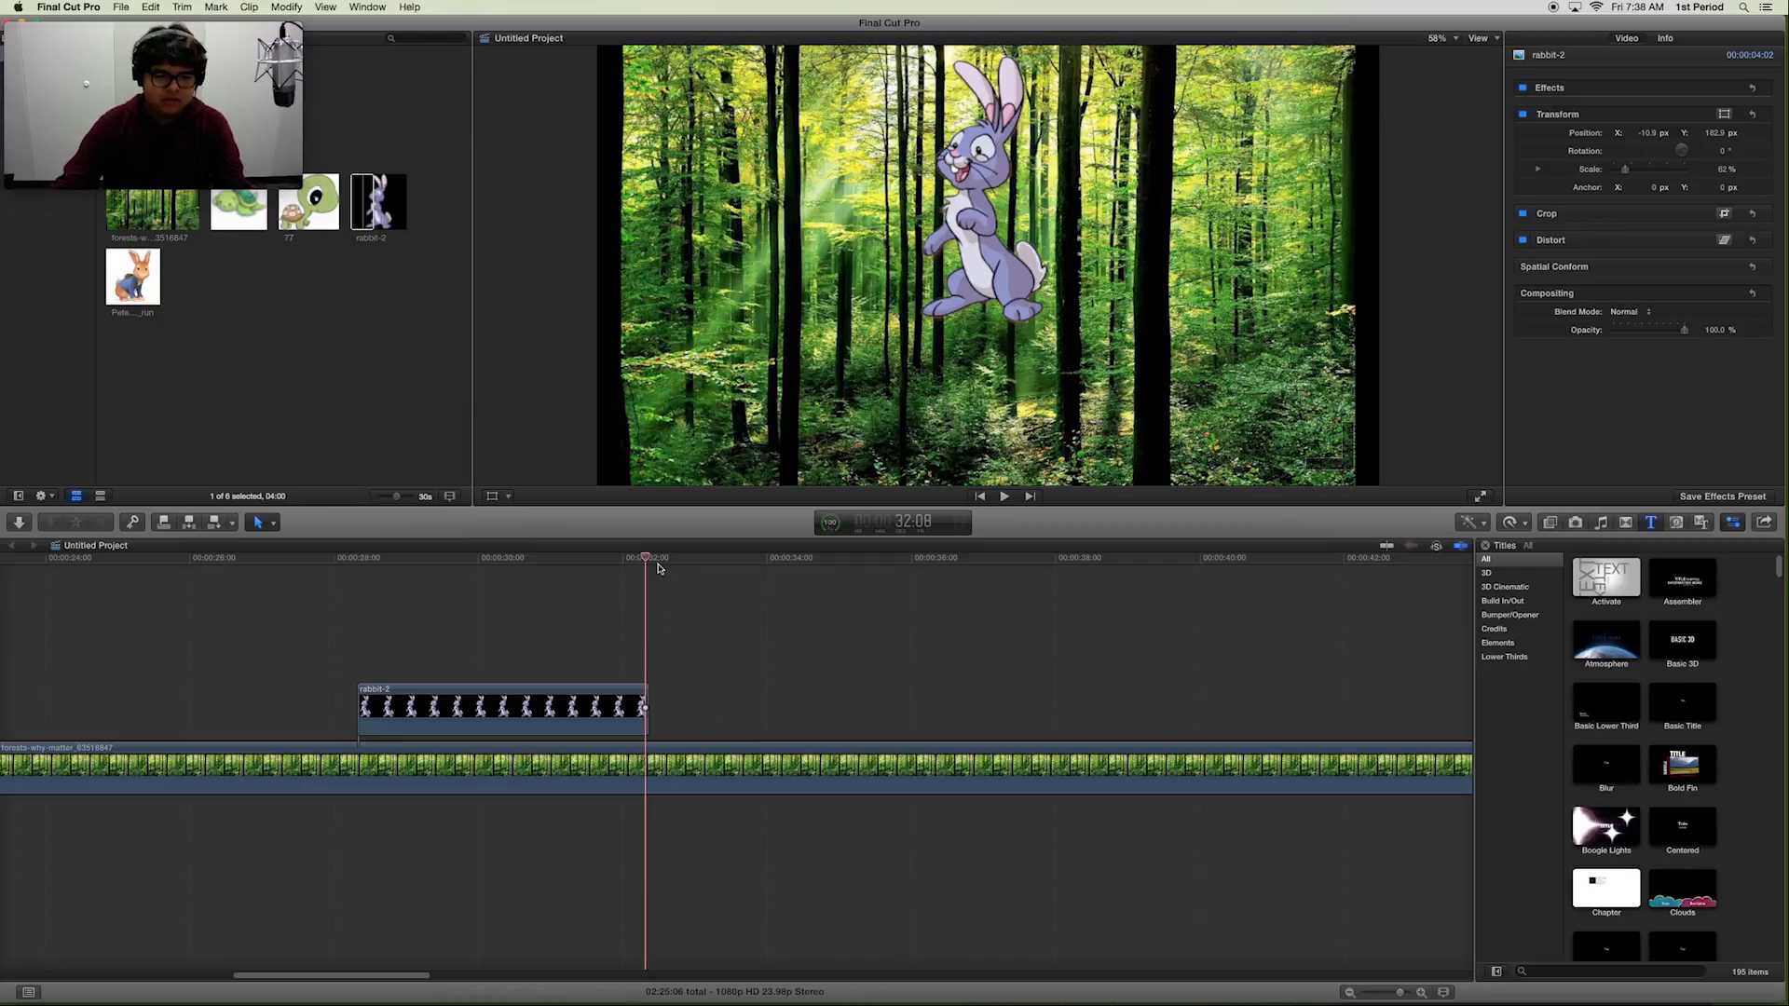
# - At the rabbit-2 clip's first frame, 28:08, move the rabbit out of the picture past its left edge, slightly lower, and add a position keyframe
pyautogui.click(329, 558)
pyautogui.press('Right')
pyautogui.press('Right')
pyautogui.press('Right')
pyautogui.press('Right')
pyautogui.press('Right')
pyautogui.press('Right')
pyautogui.press('Right')
pyautogui.press('Right')
pyautogui.press('Right')
pyautogui.press('Right')
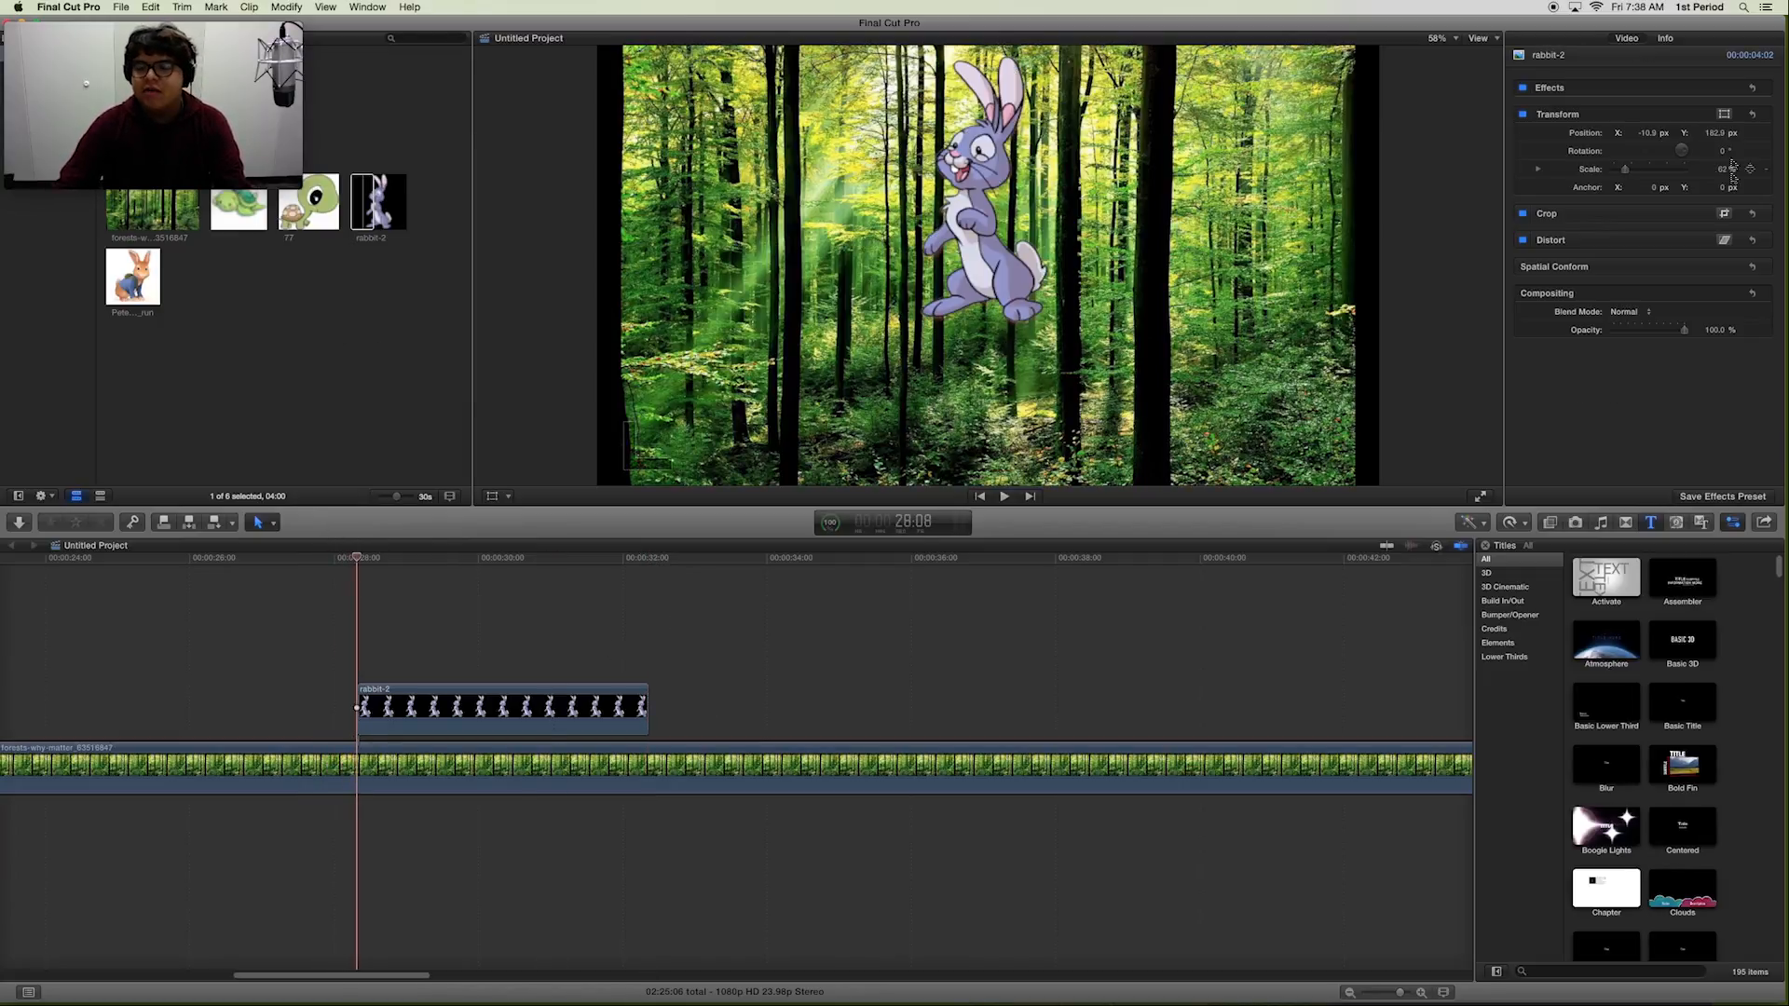
pyautogui.moveTo(1650, 137); pyautogui.dragTo(1603, 137)
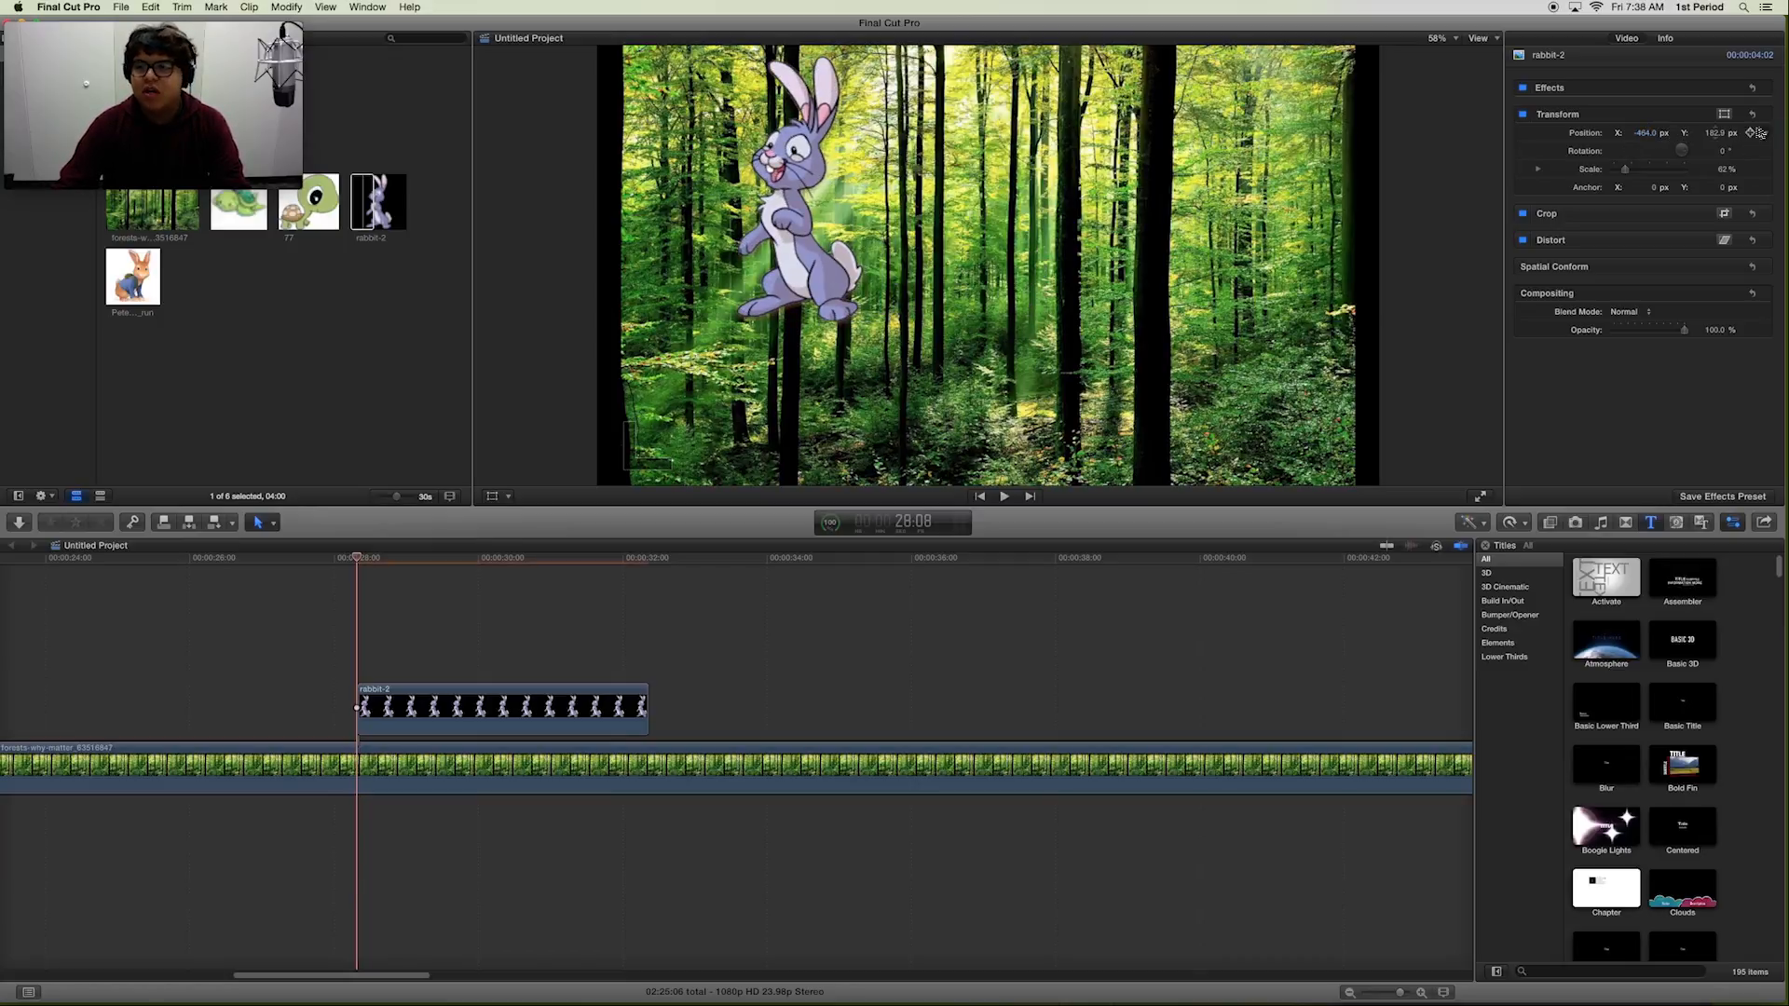
pyautogui.moveTo(1715, 132); pyautogui.dragTo(1643, 132)
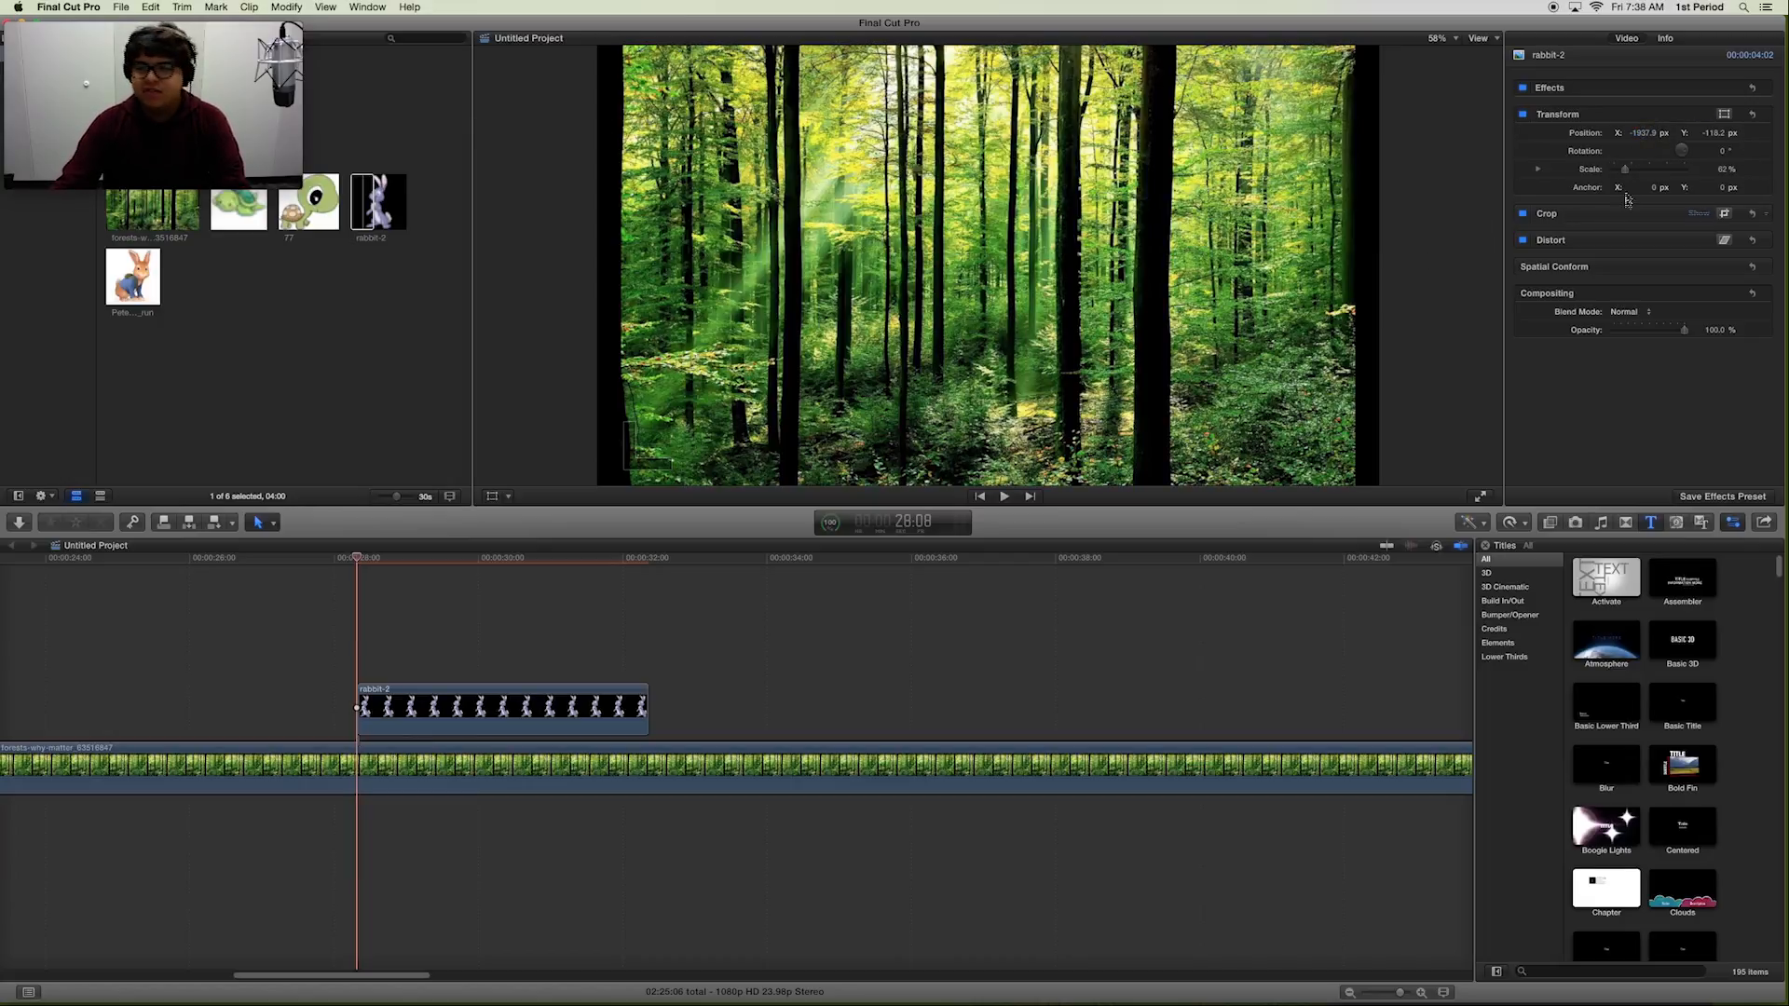
pyautogui.click(1645, 132)
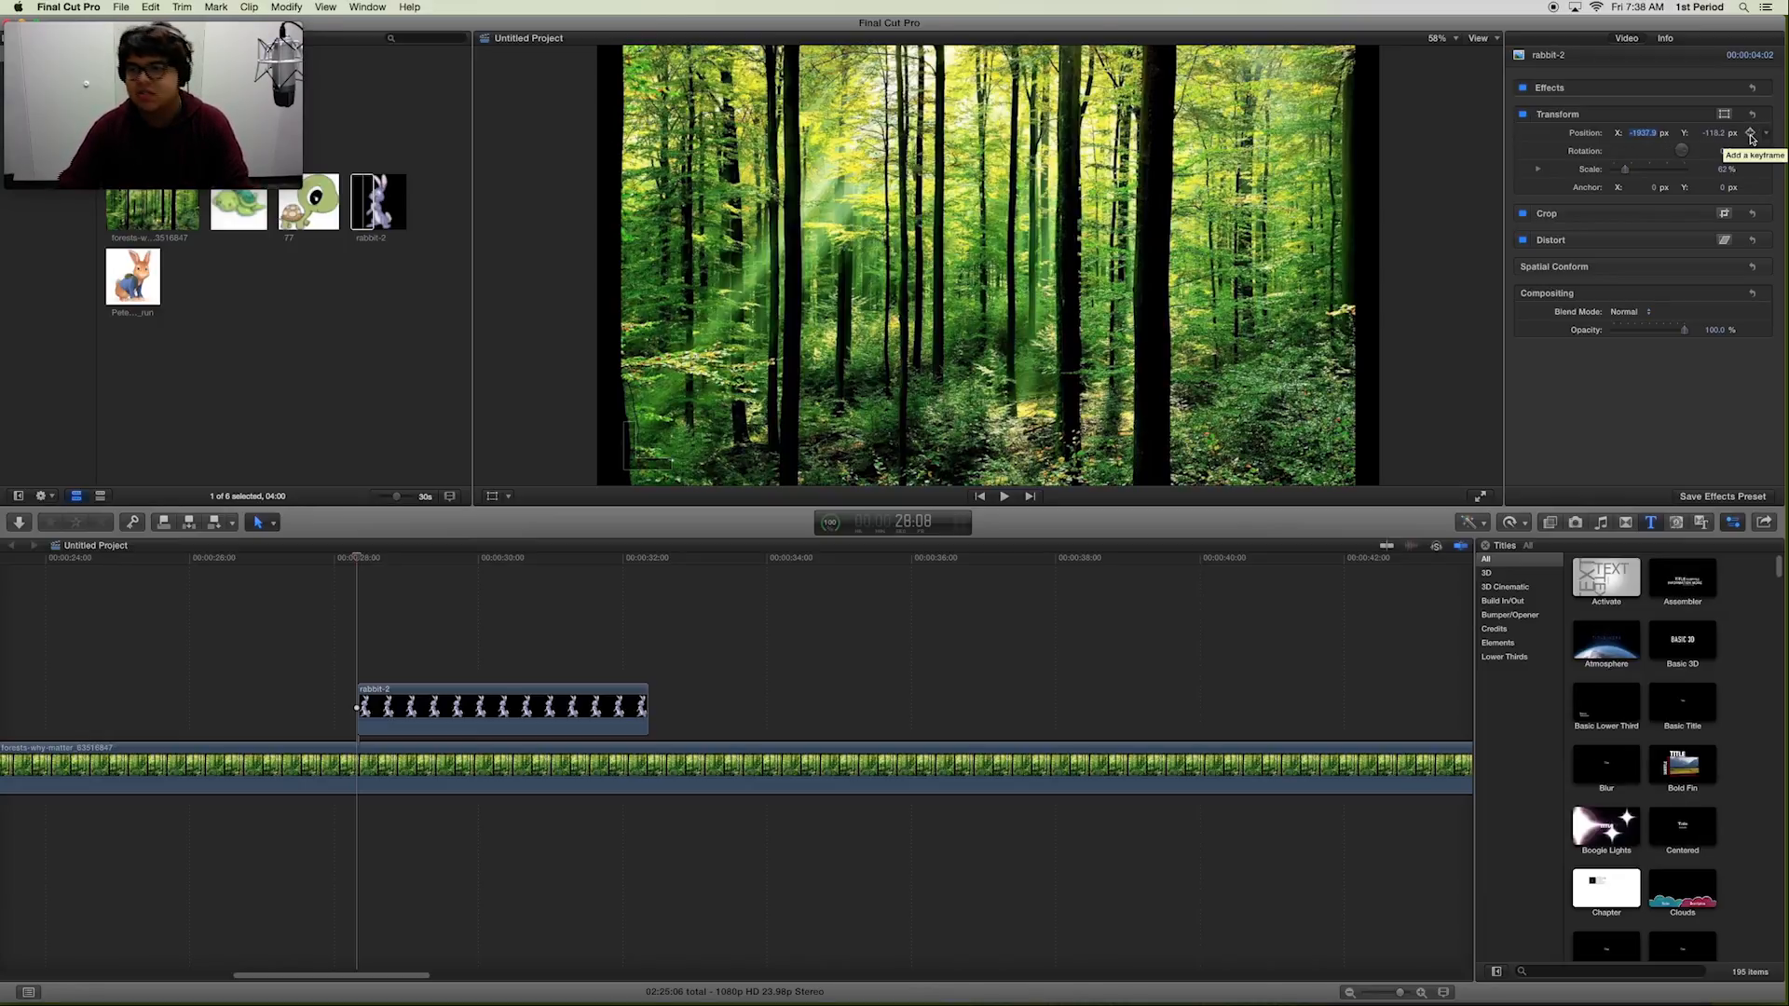
pyautogui.click(1750, 133)
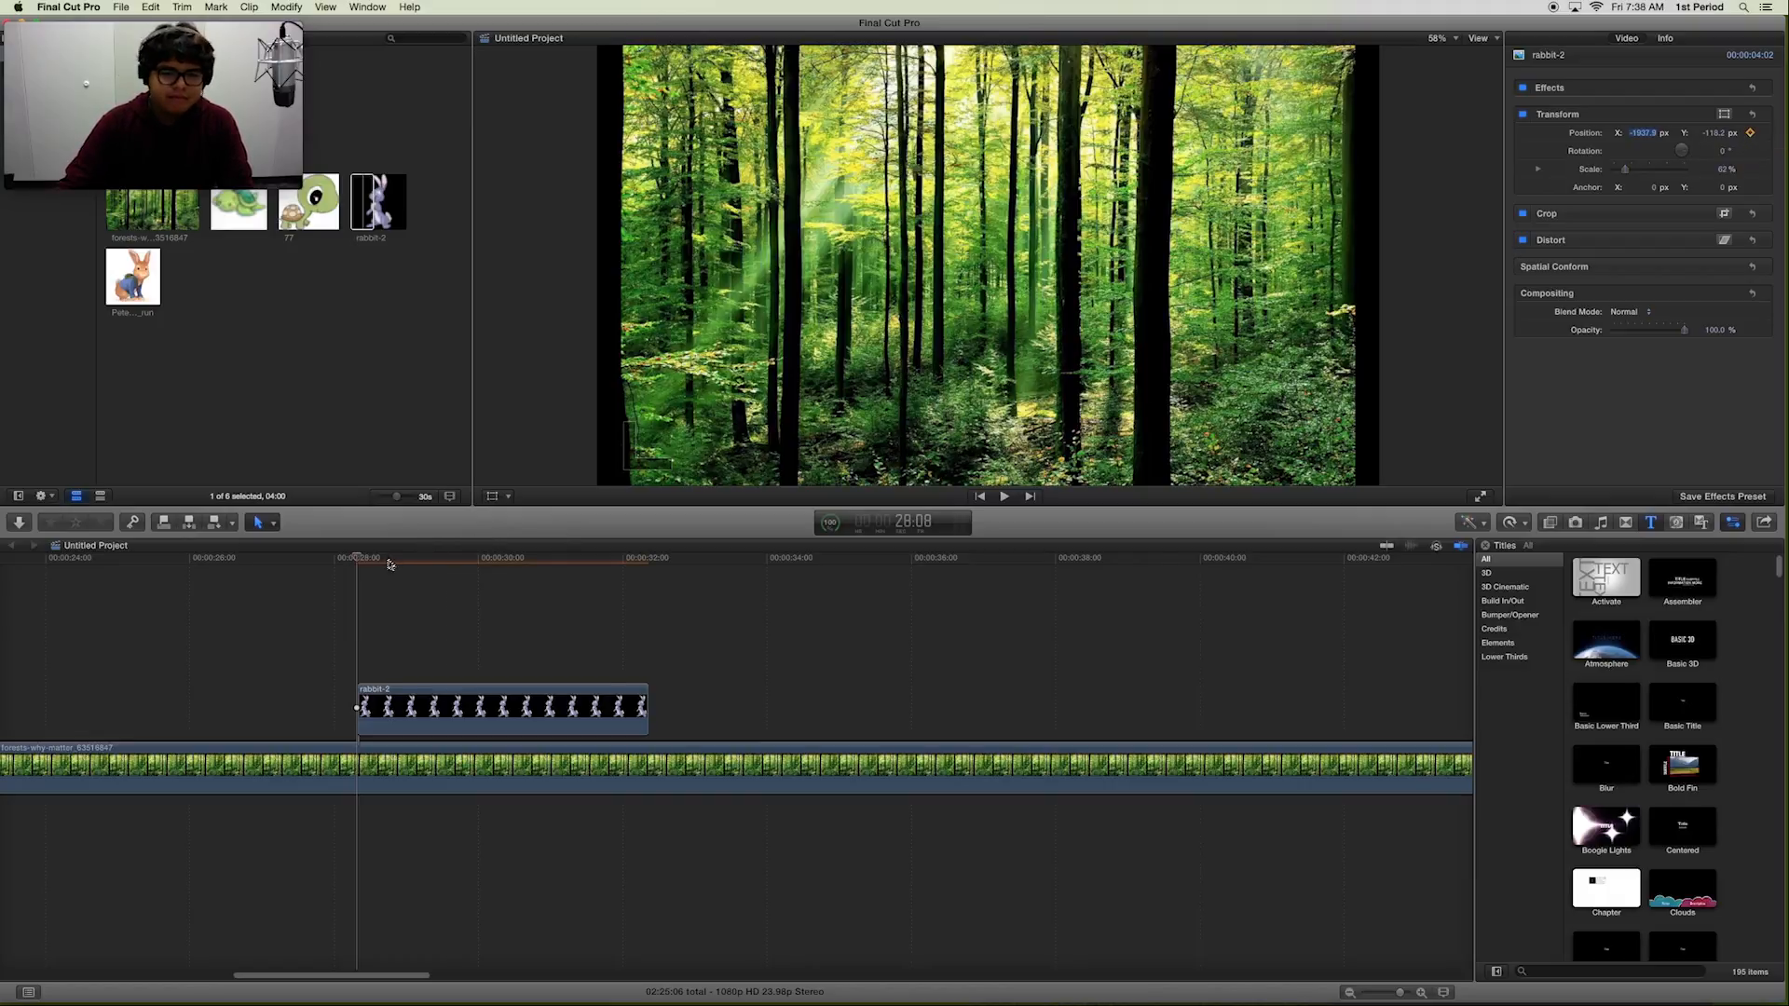
# - At the rabbit-2 clip's last frame, 32:08, set the rabbit's X position to about 4701 px as the ending keyframe
pyautogui.moveTo(367, 562); pyautogui.dragTo(648, 562)
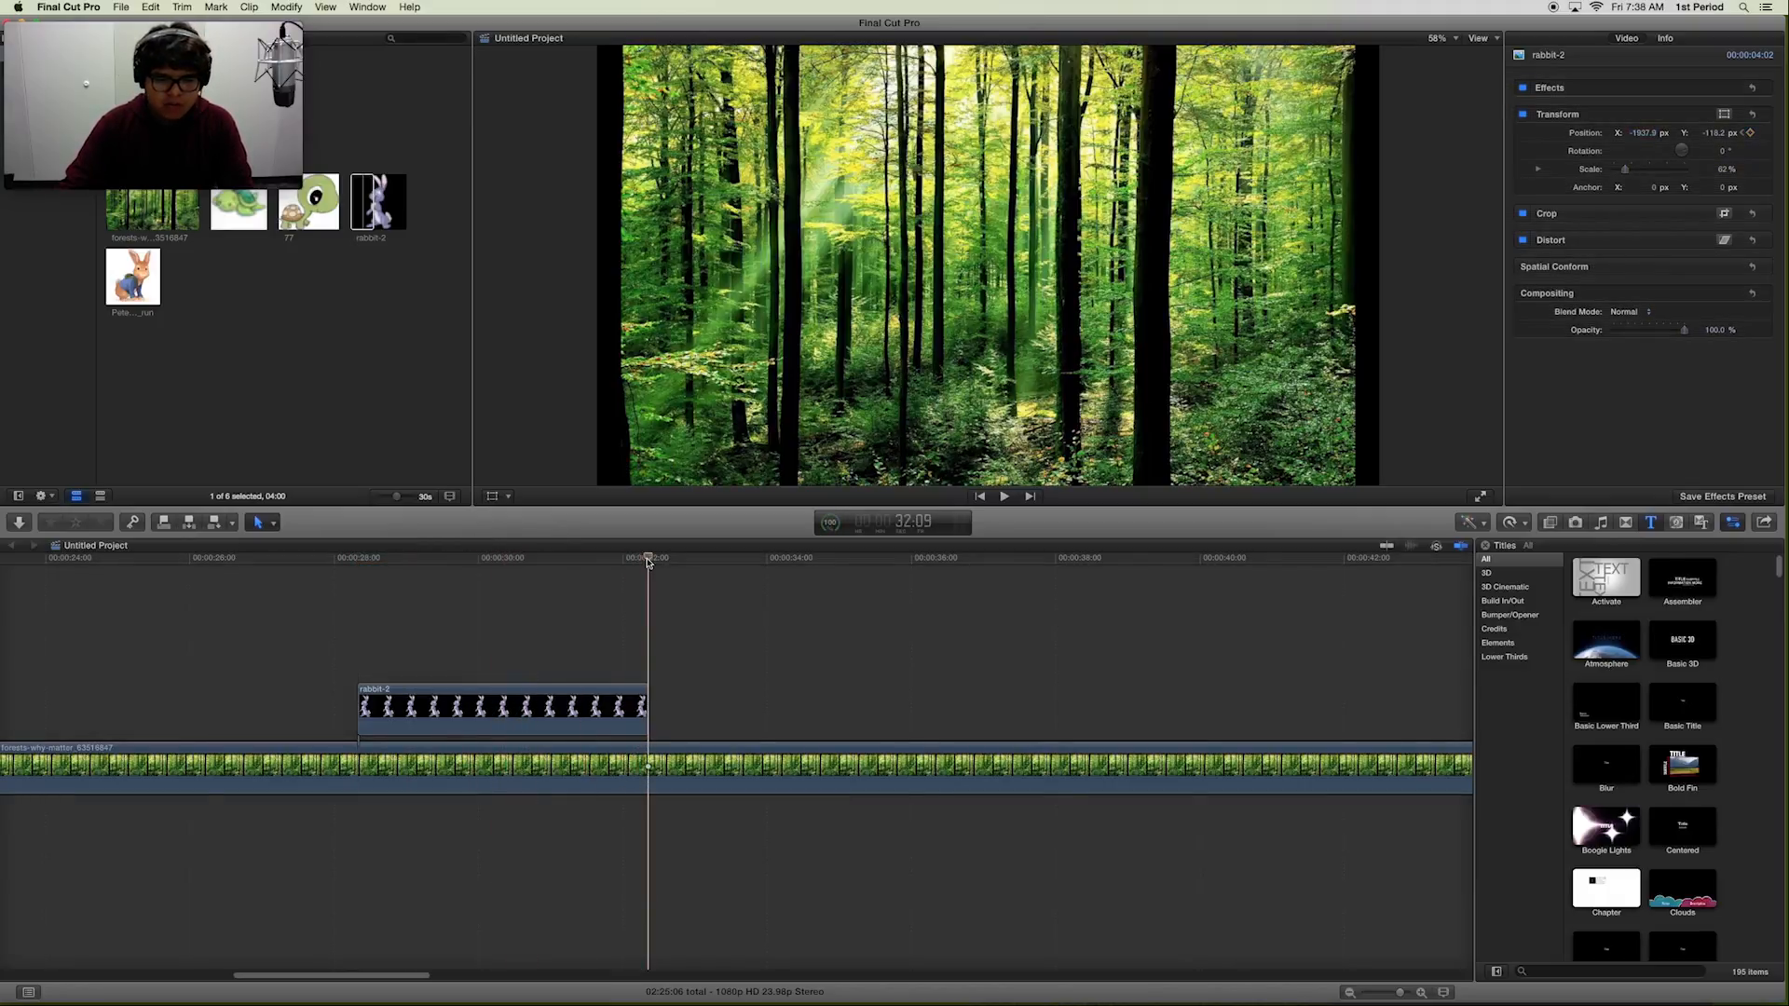
pyautogui.press('Left')
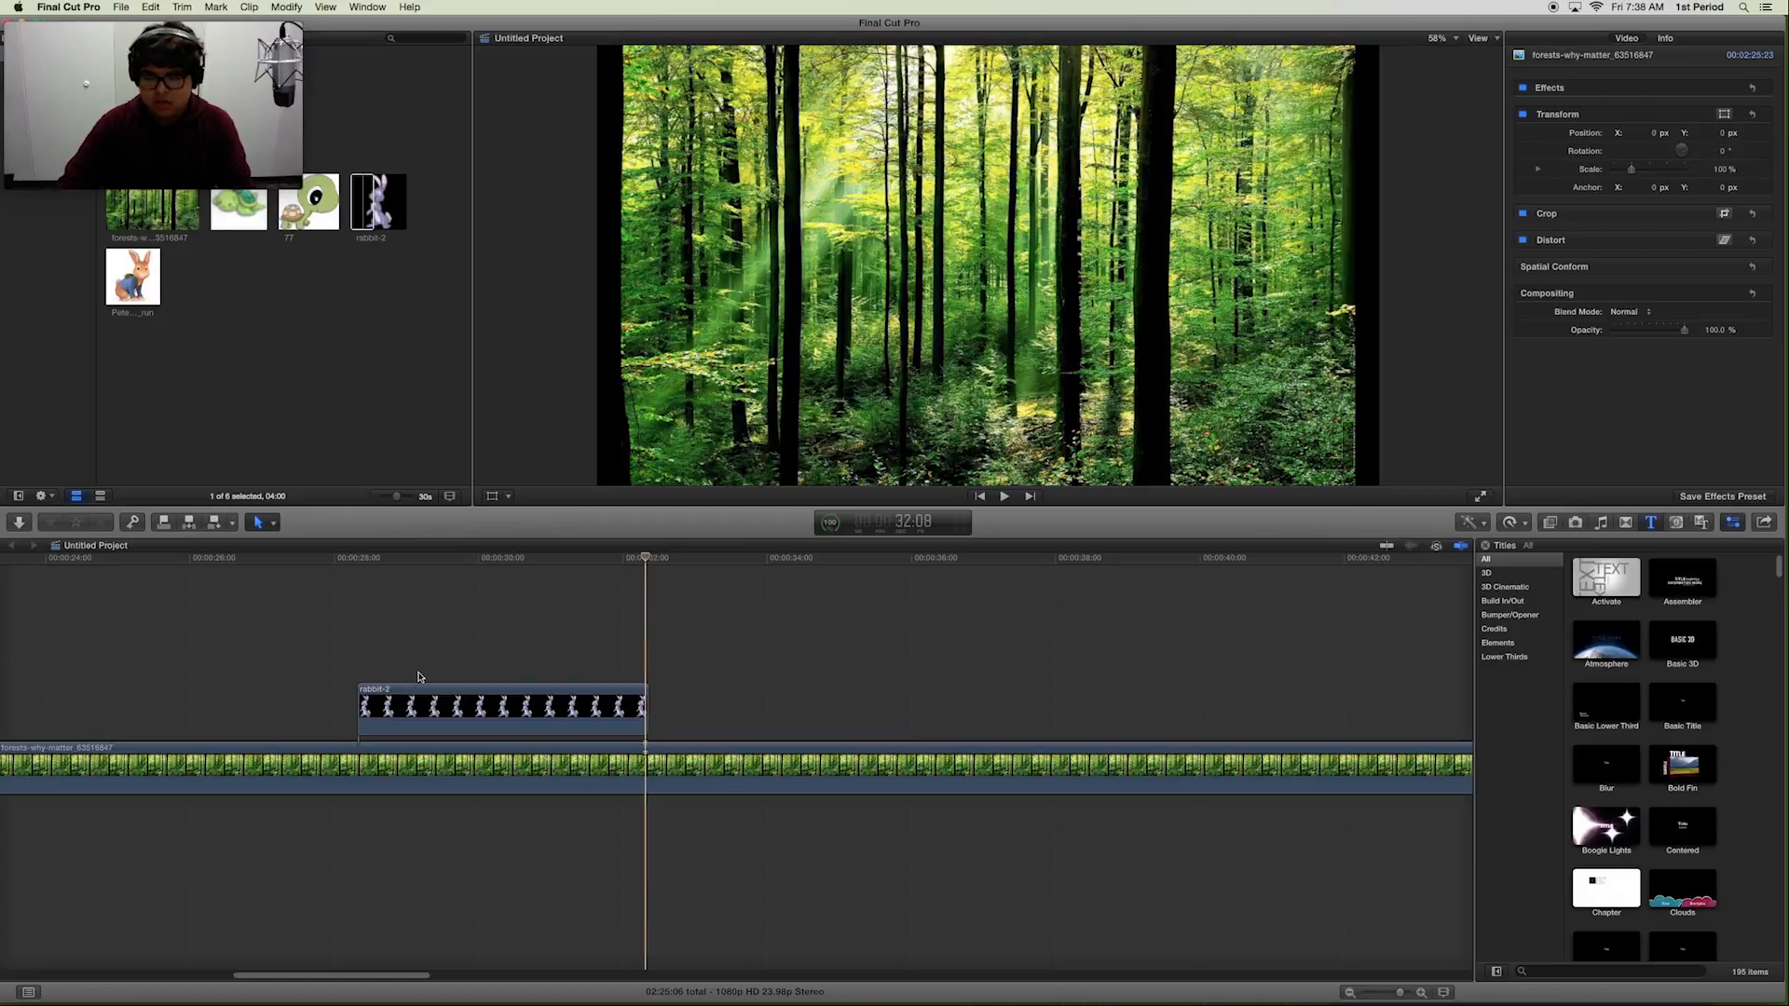
pyautogui.moveTo(1645, 133); pyautogui.dragTo(1644, 132)
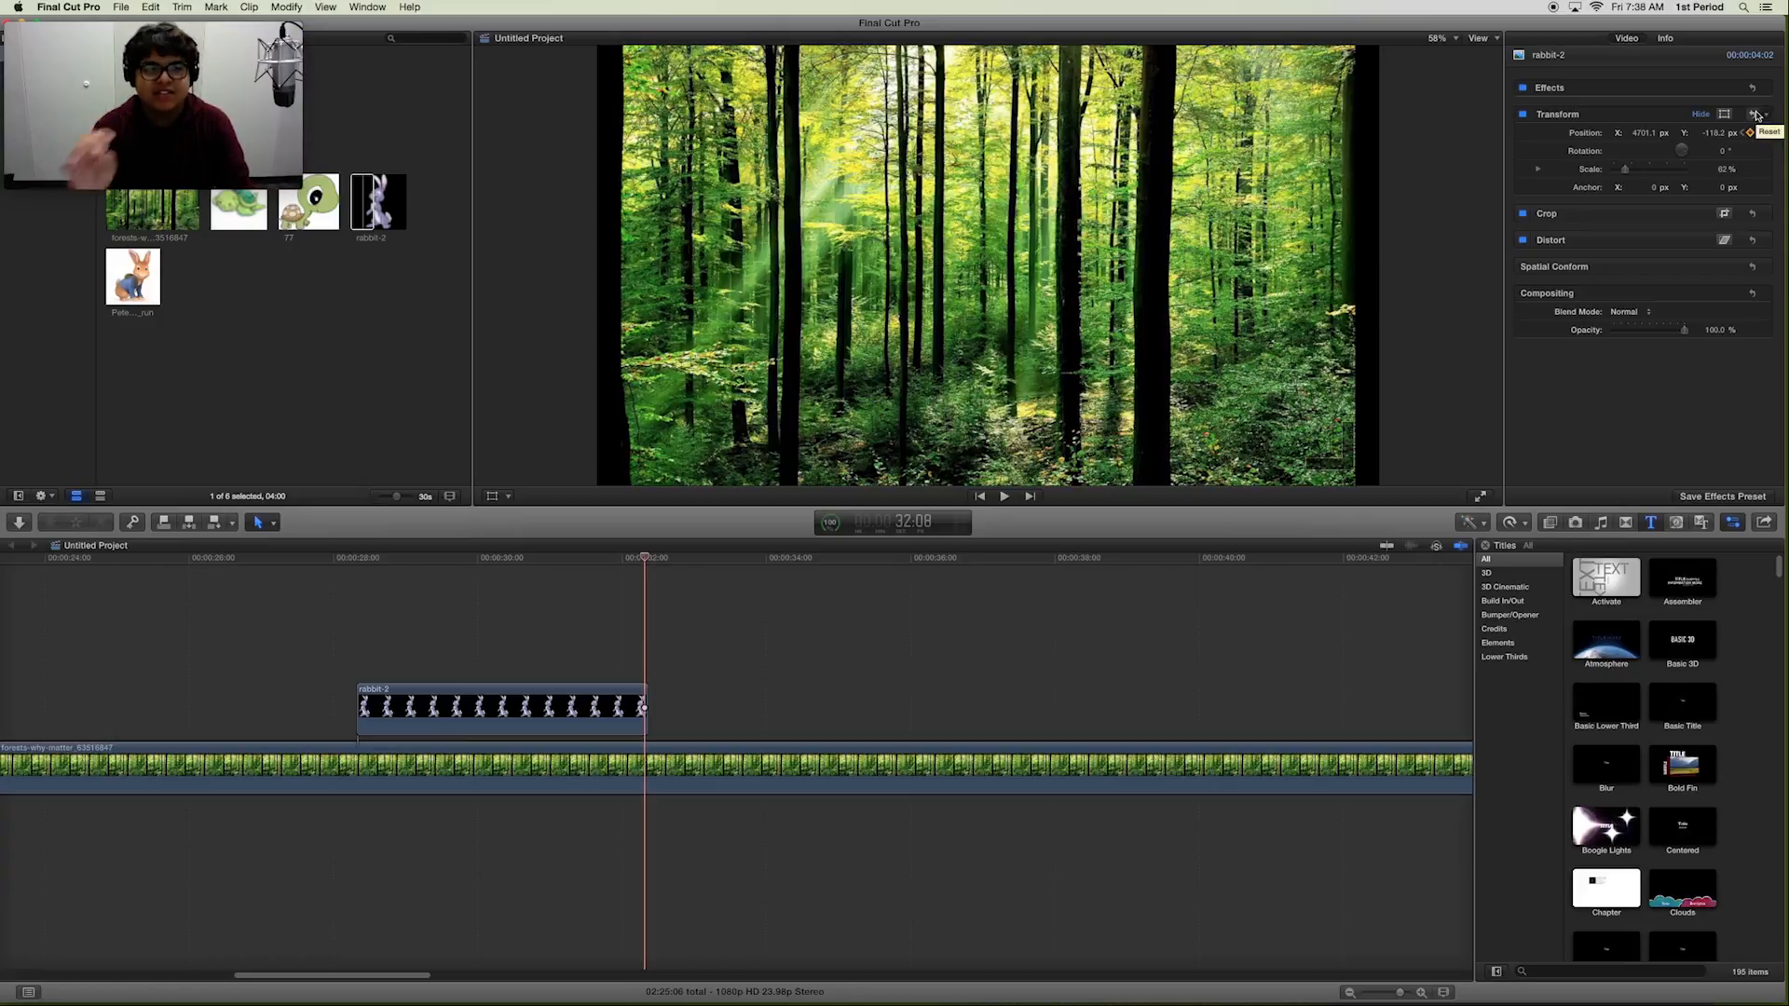
# - Play the timeline from before the rabbit-2 clip to its end to review the position animation
pyautogui.moveTo(648, 563); pyautogui.dragTo(314, 571)
pyautogui.press('space')
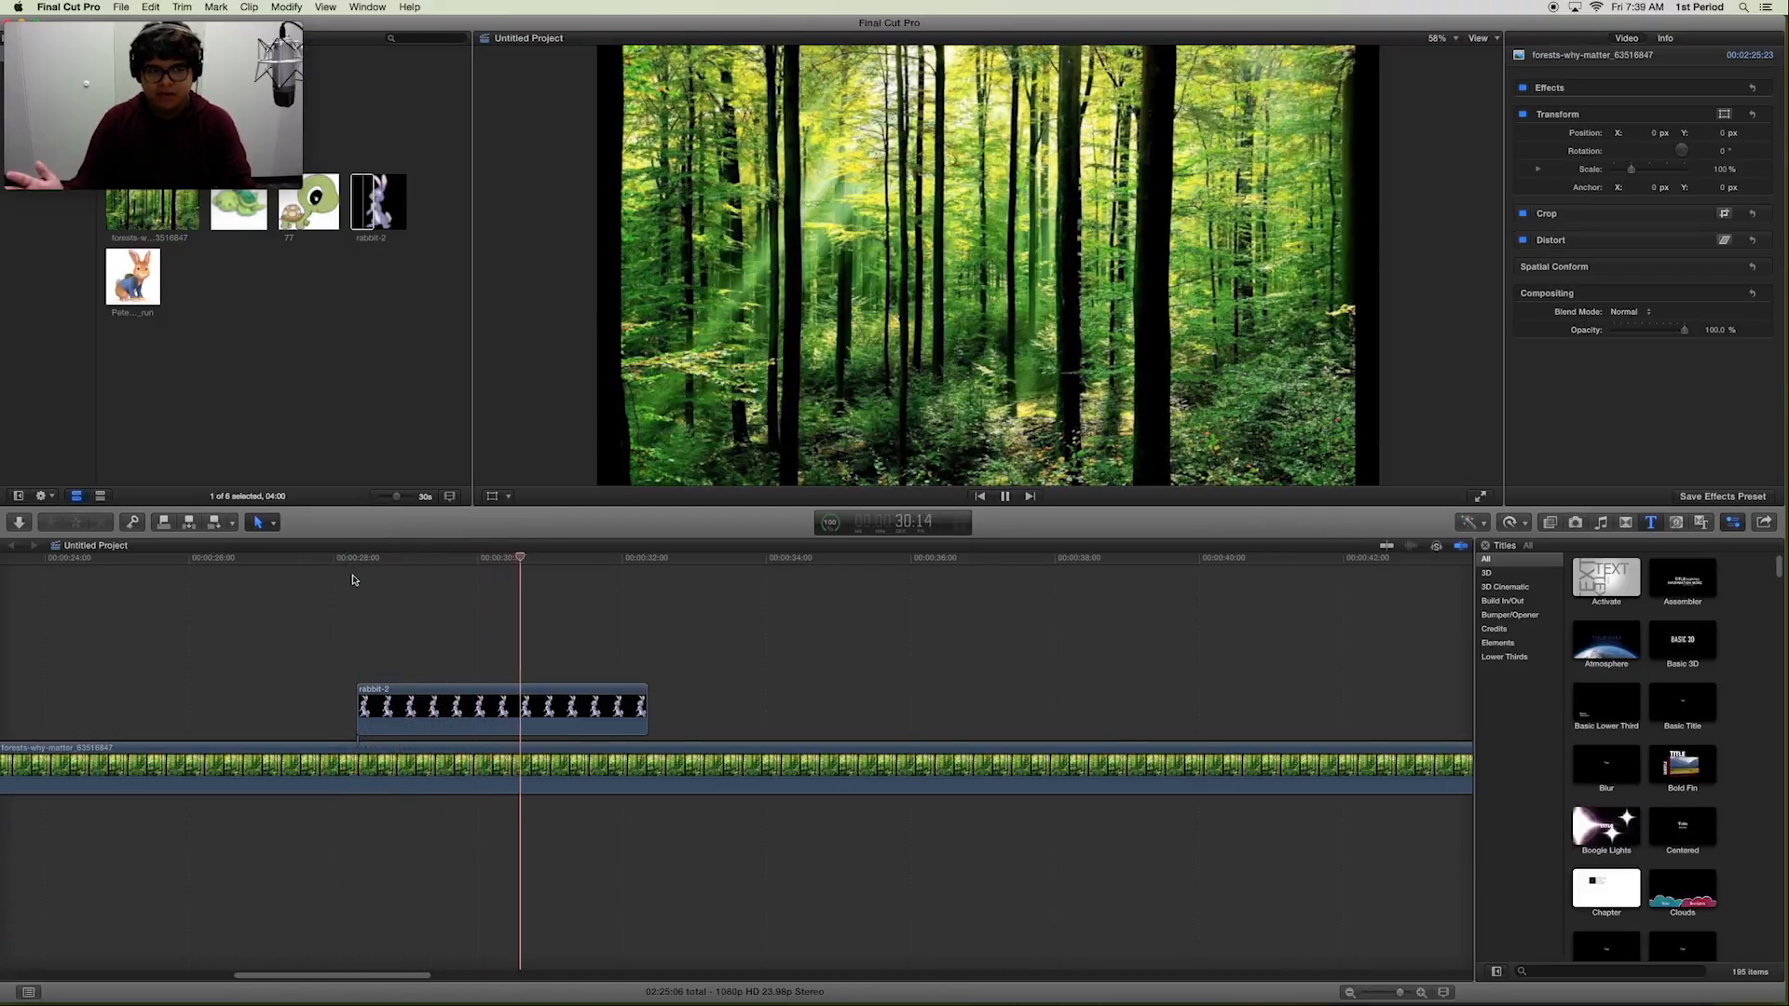
pyautogui.press('space')
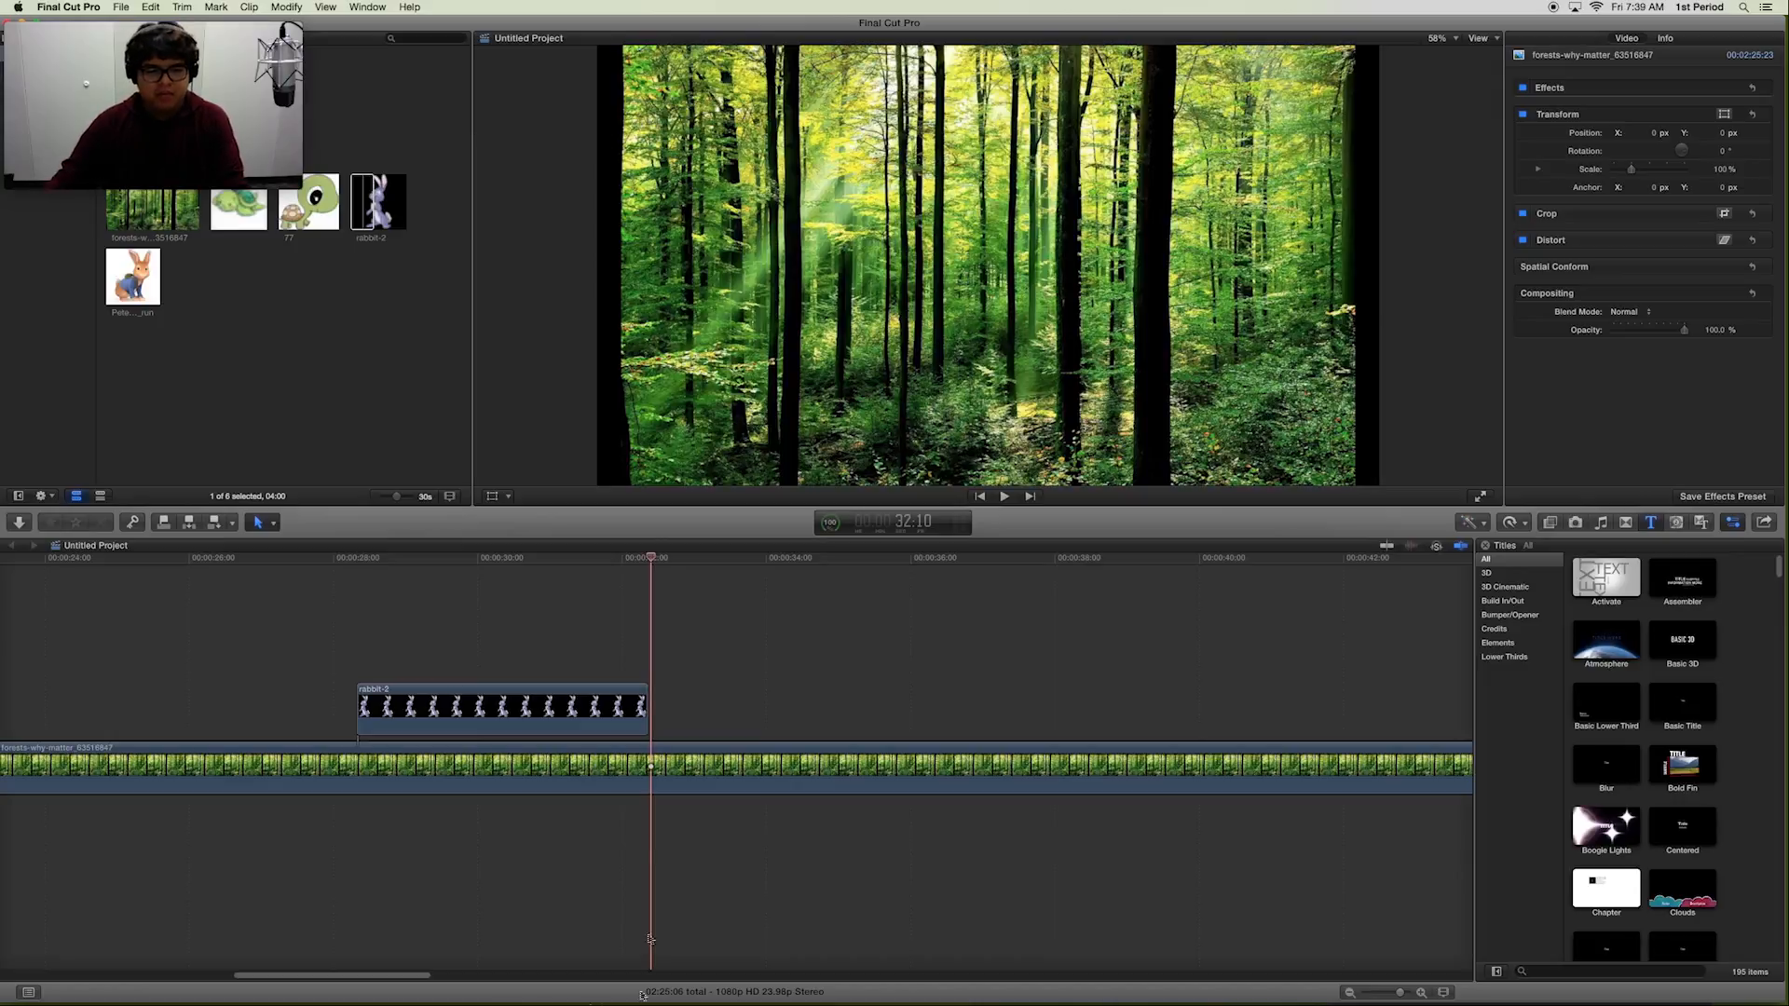
# - Delete the rabbit-2 clip and place a fresh copy above the forest clip starting at 30:00
pyautogui.click(492, 699)
pyautogui.press('Delete')
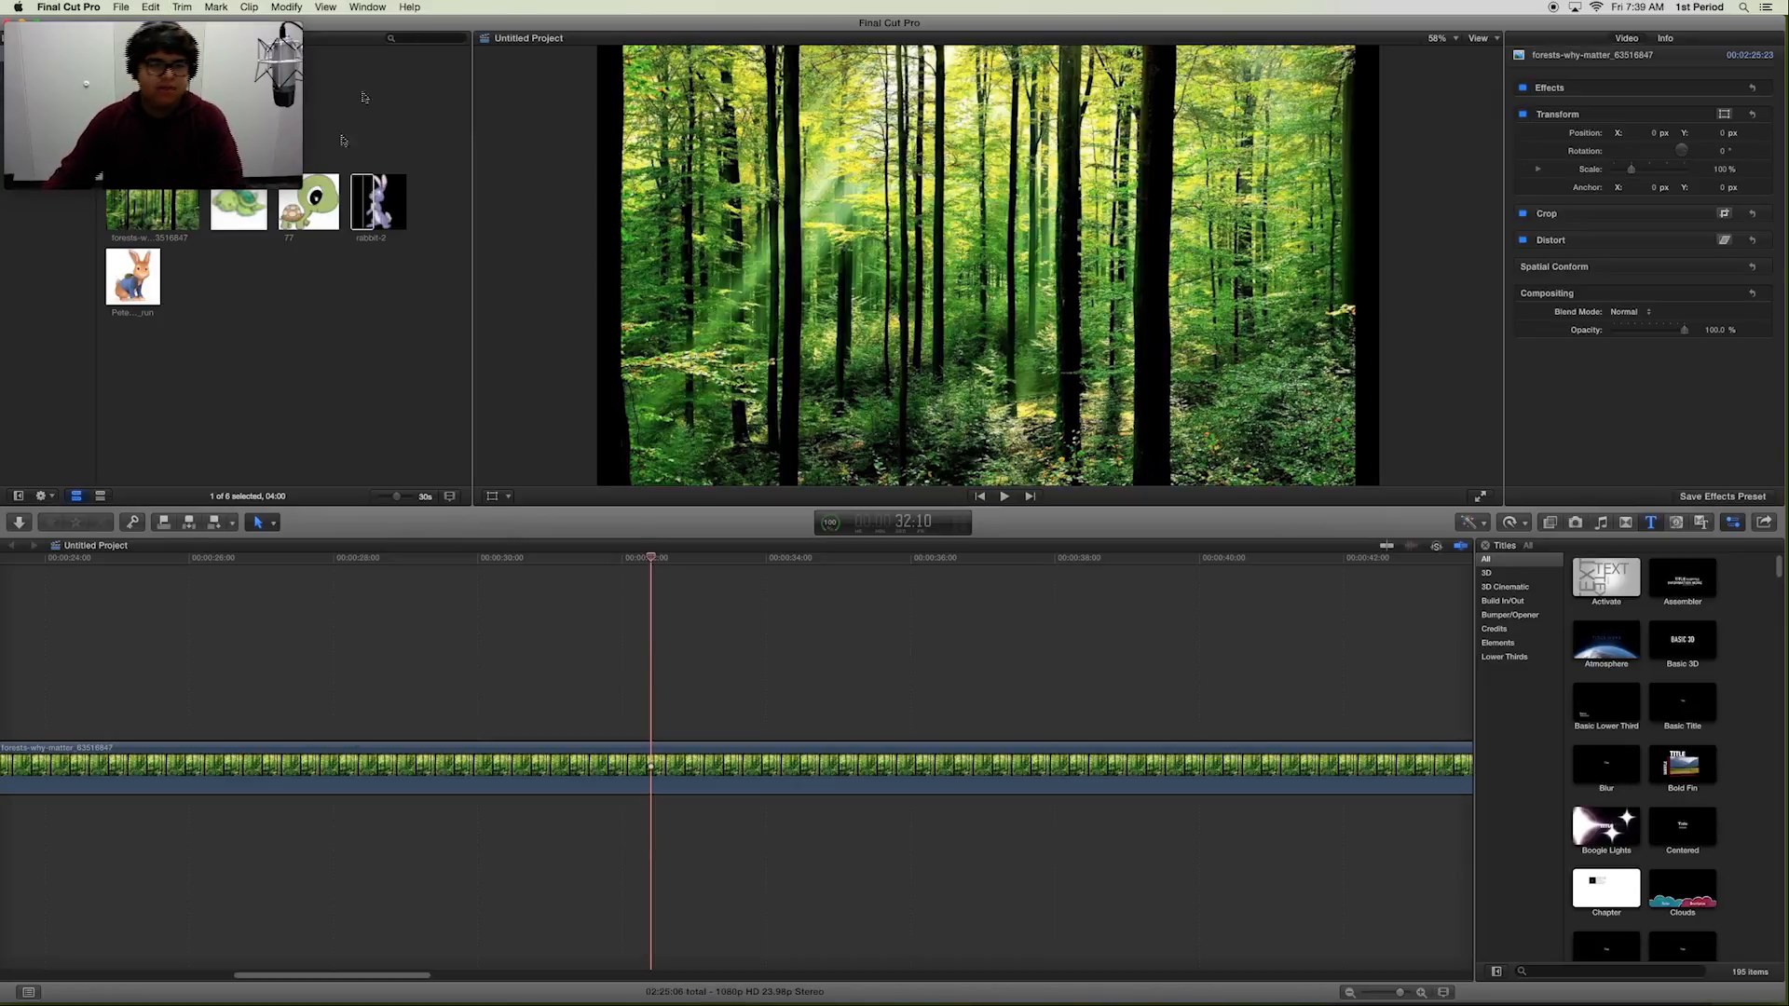
pyautogui.moveTo(364, 200); pyautogui.dragTo(484, 584)
pyautogui.click(477, 584)
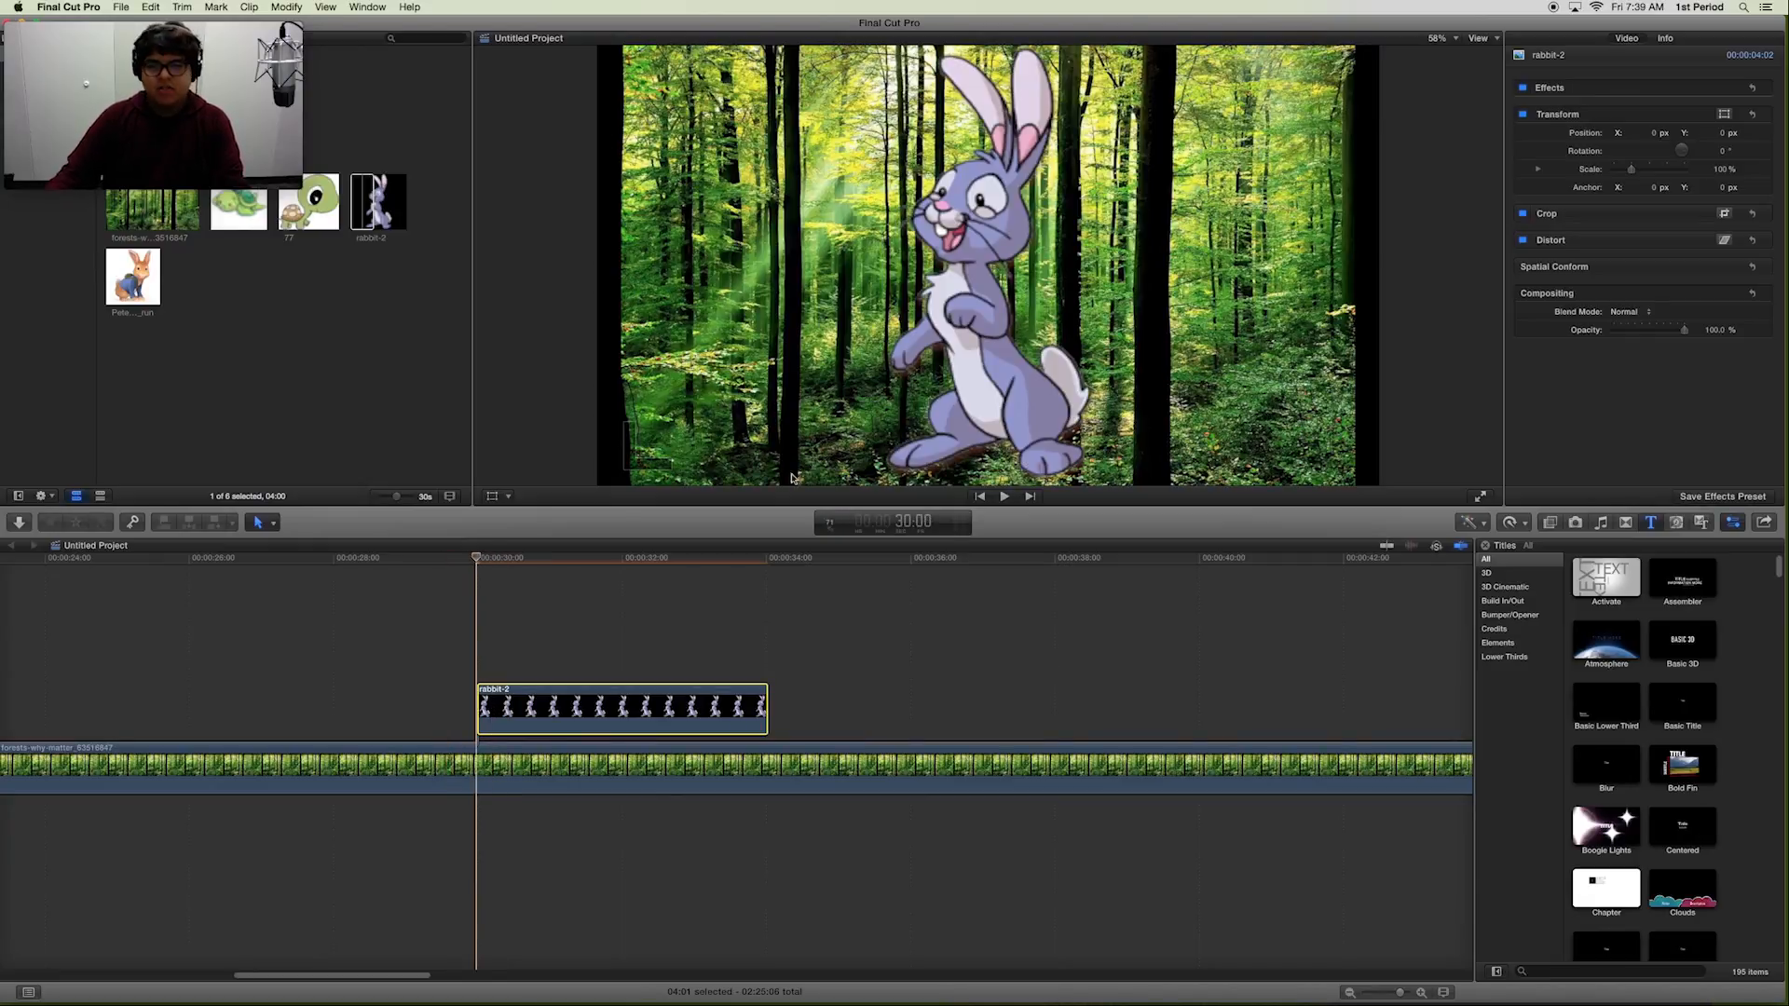
# - Add a position keyframe at 30:00, and set the rabbit's scale to 140% at 30:05 without a scale keyframe there
pyautogui.click(1752, 133)
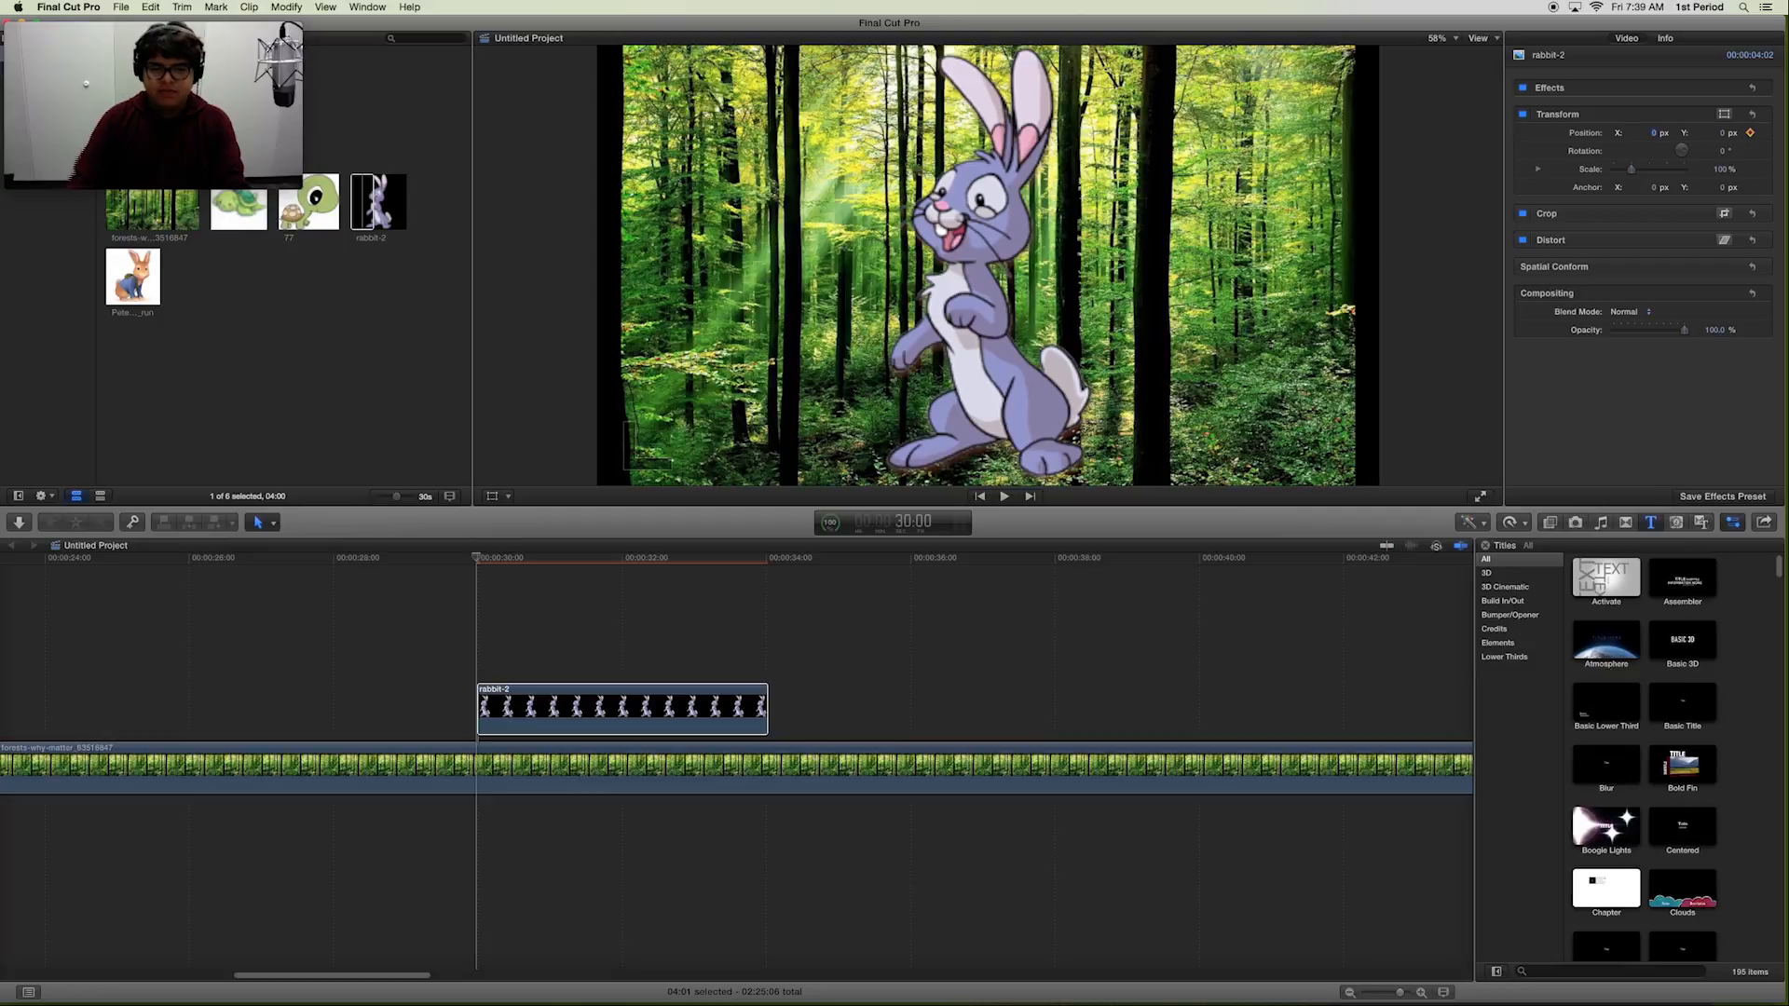
pyautogui.click(648, 623)
pyautogui.press('Right')
pyautogui.press('Right')
pyautogui.press('Right')
pyautogui.press('Right')
pyautogui.press('Right')
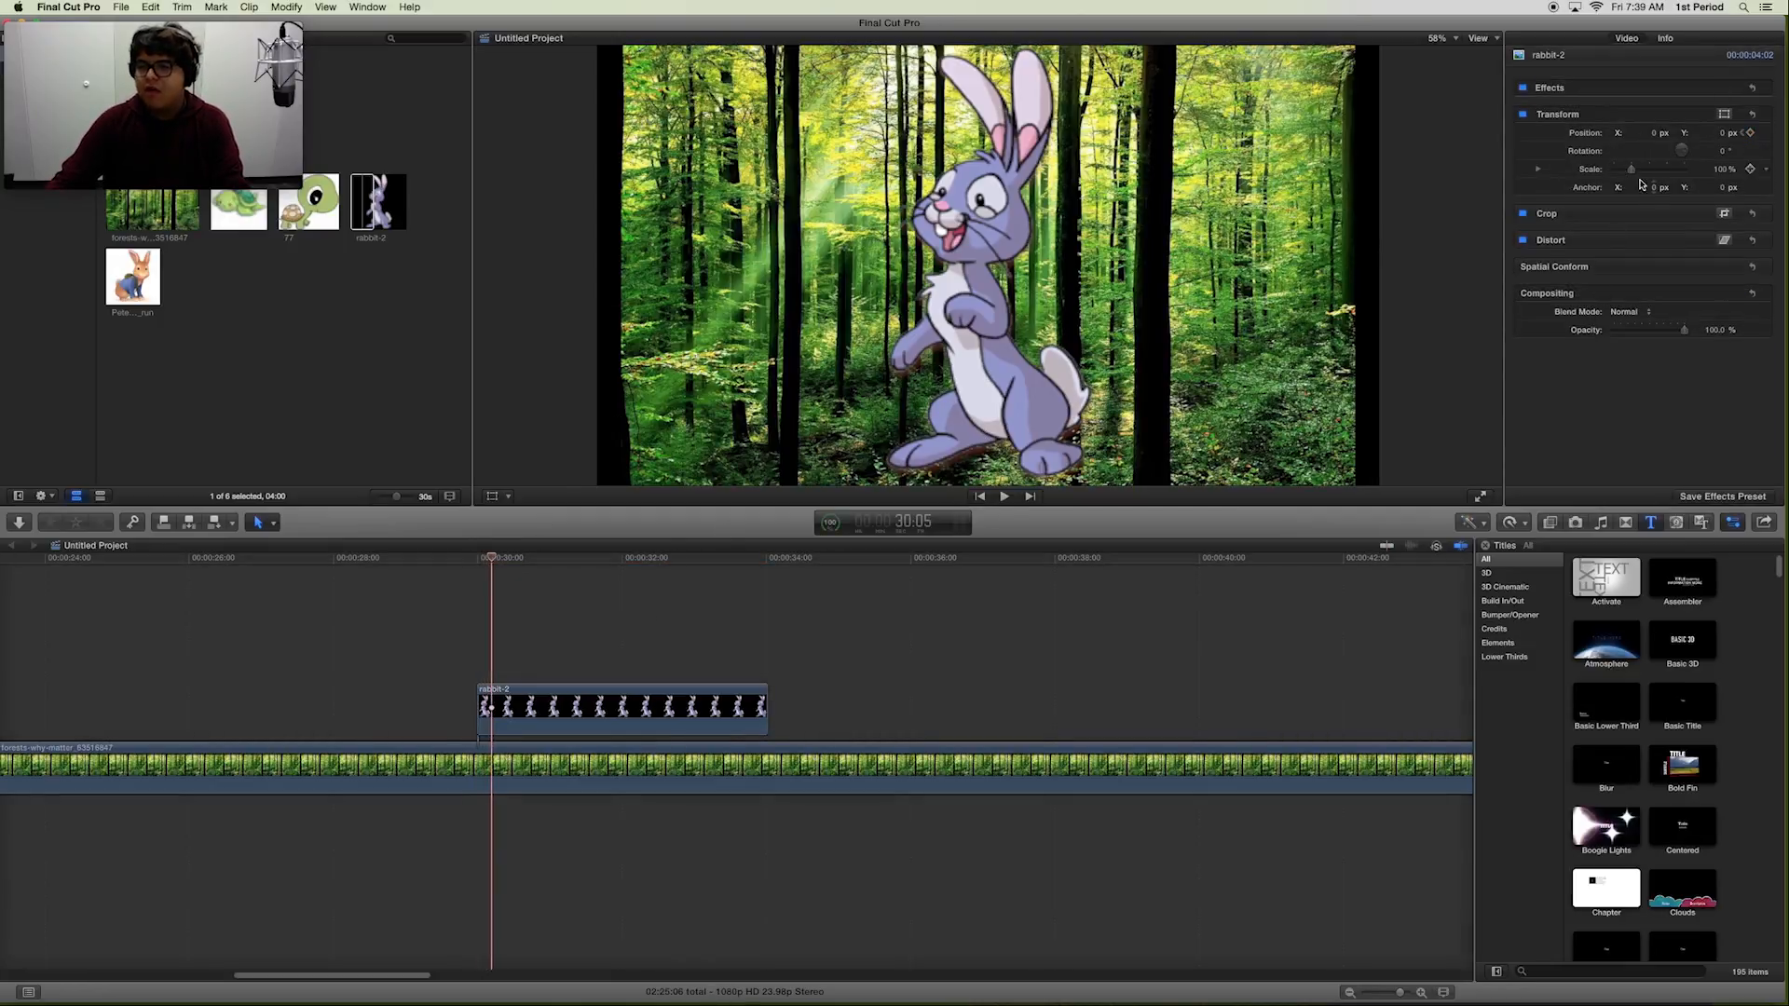
pyautogui.moveTo(1638, 178); pyautogui.dragTo(1643, 178)
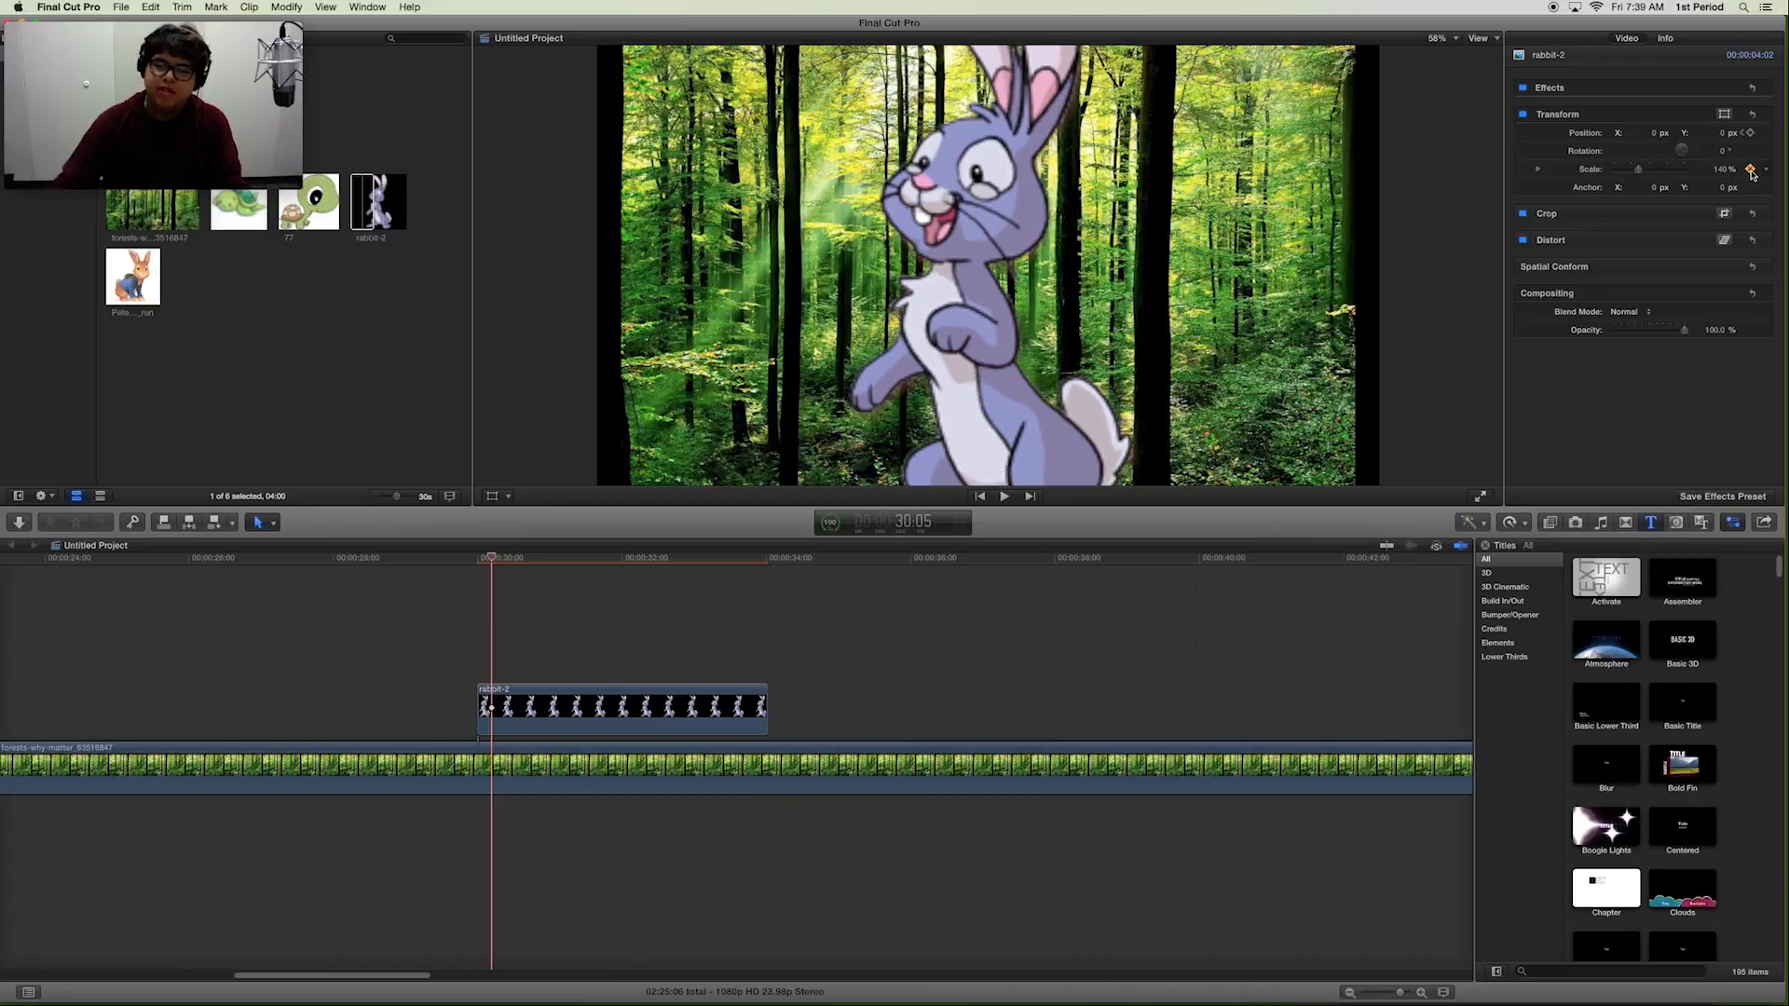
pyautogui.click(1752, 171)
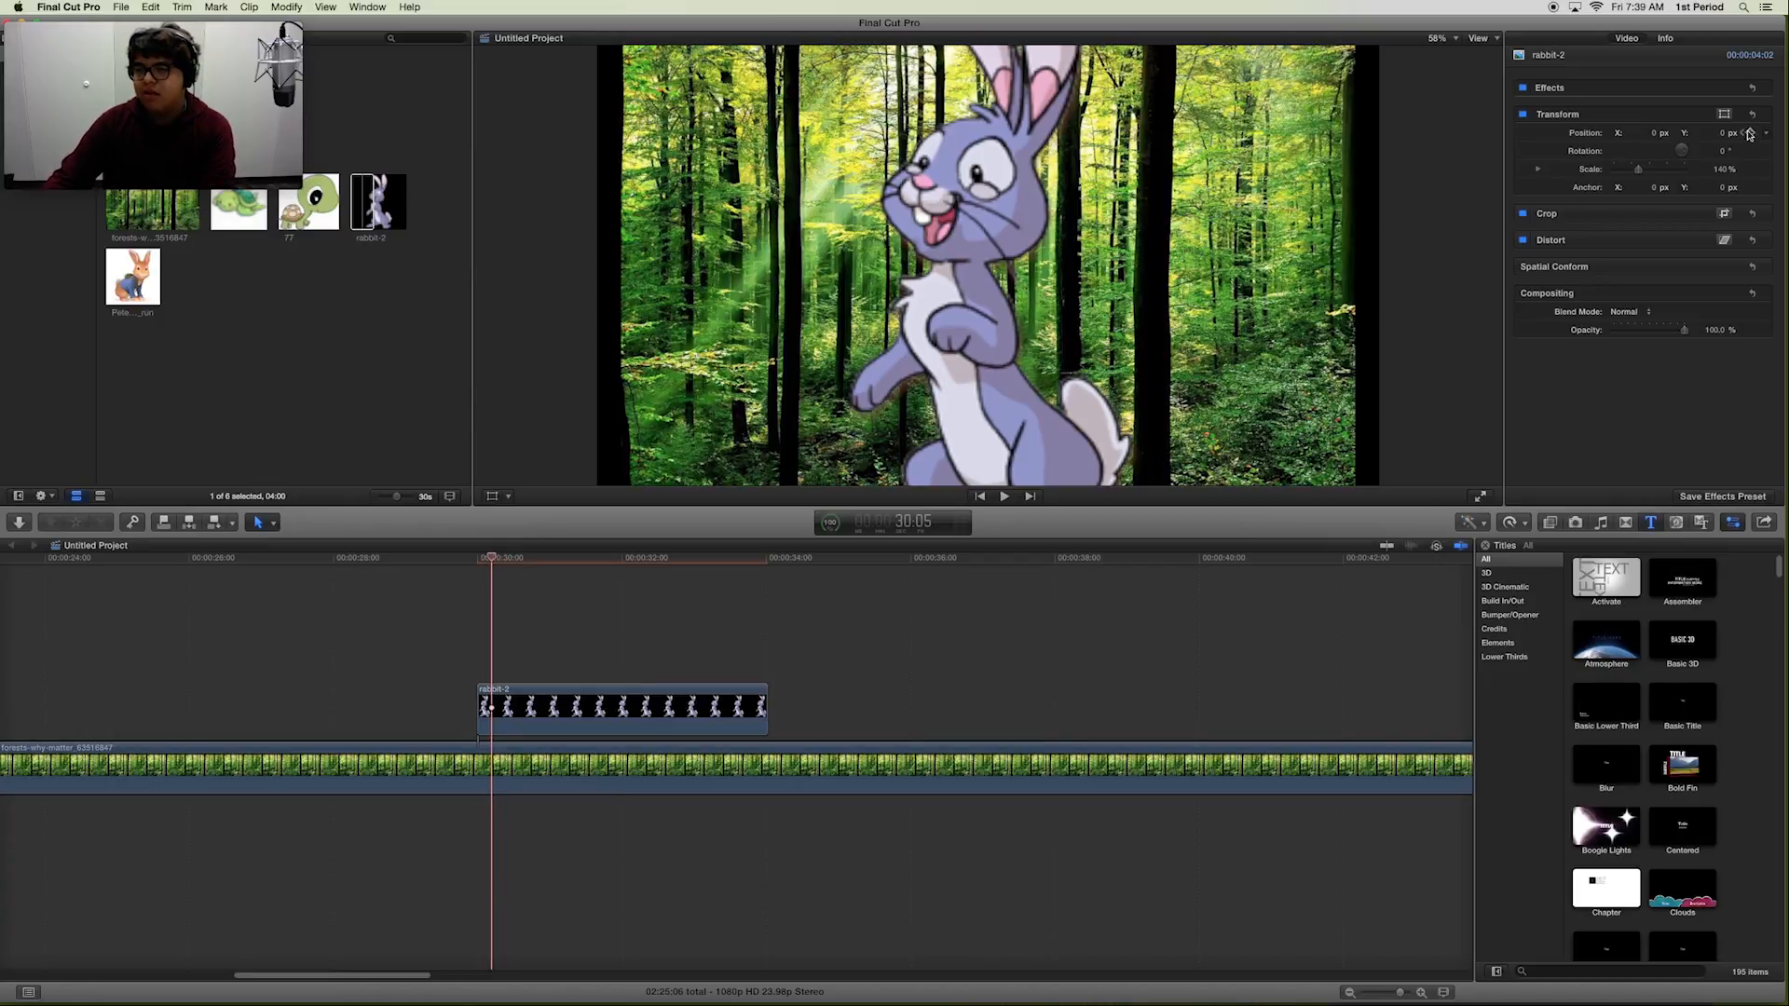
# - Reset the position keyframe on the rabbit-2 clip's first frame, 30:00, and add rotation and scale keyframes there
pyautogui.moveTo(488, 558); pyautogui.dragTo(477, 559)
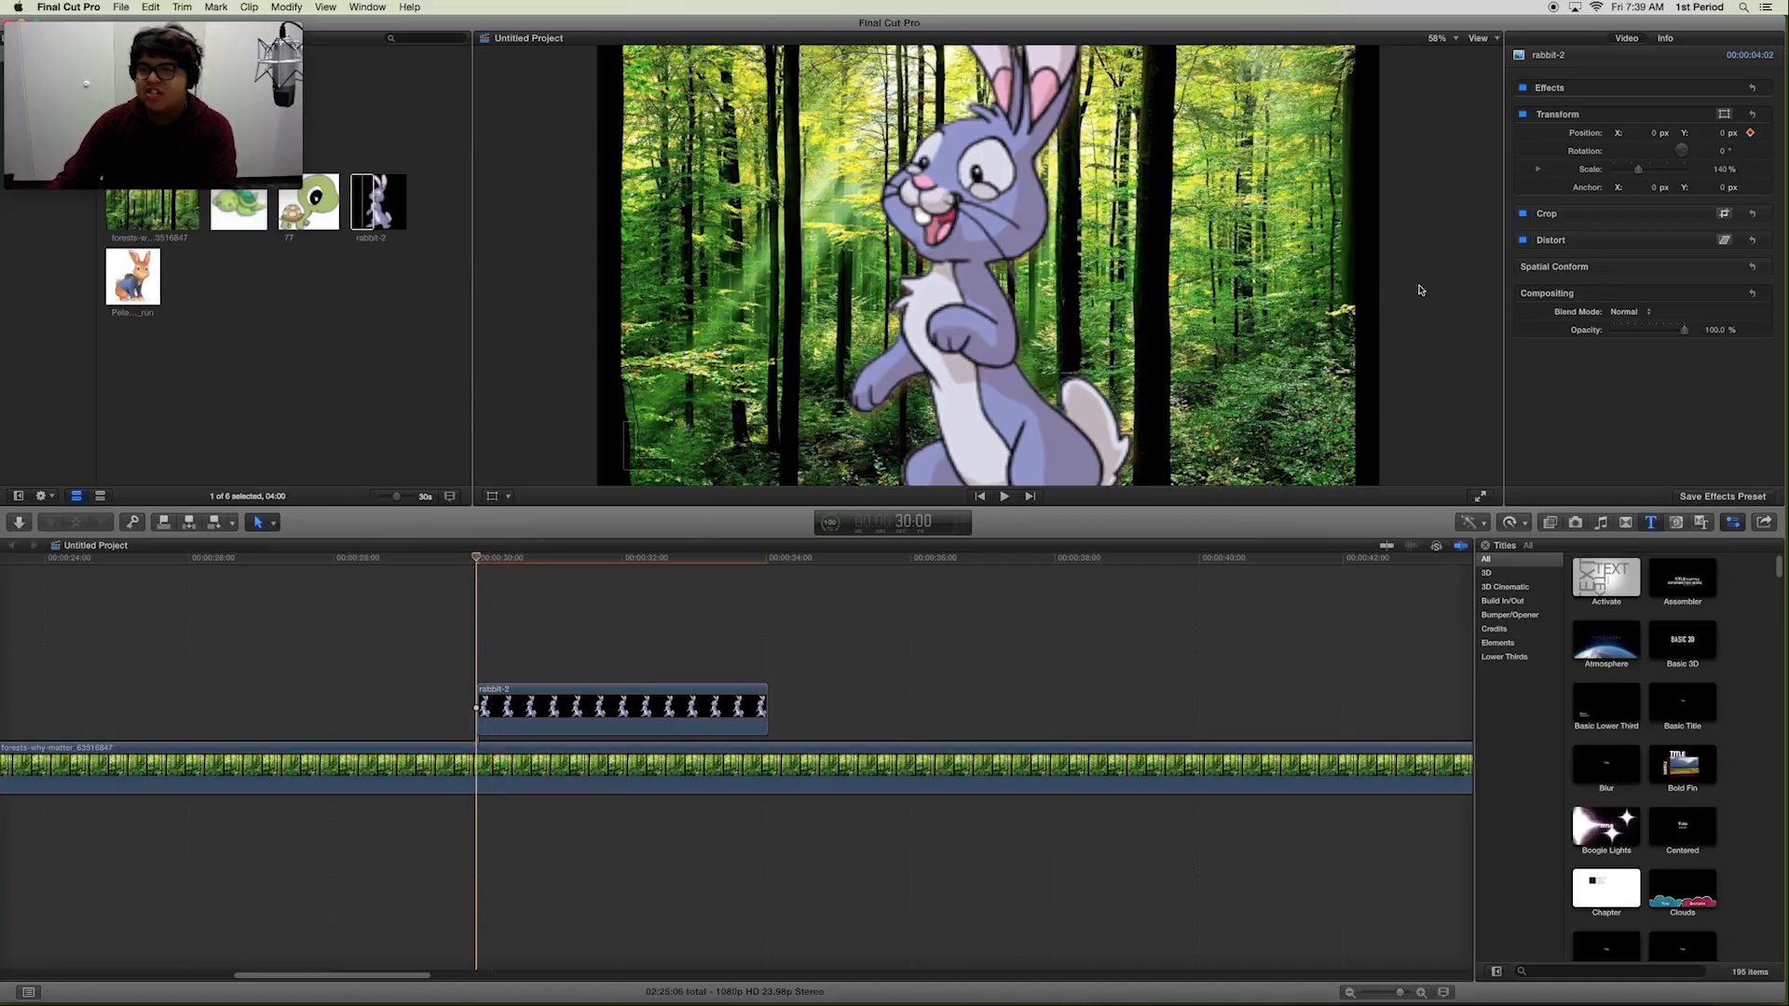
pyautogui.click(1751, 134)
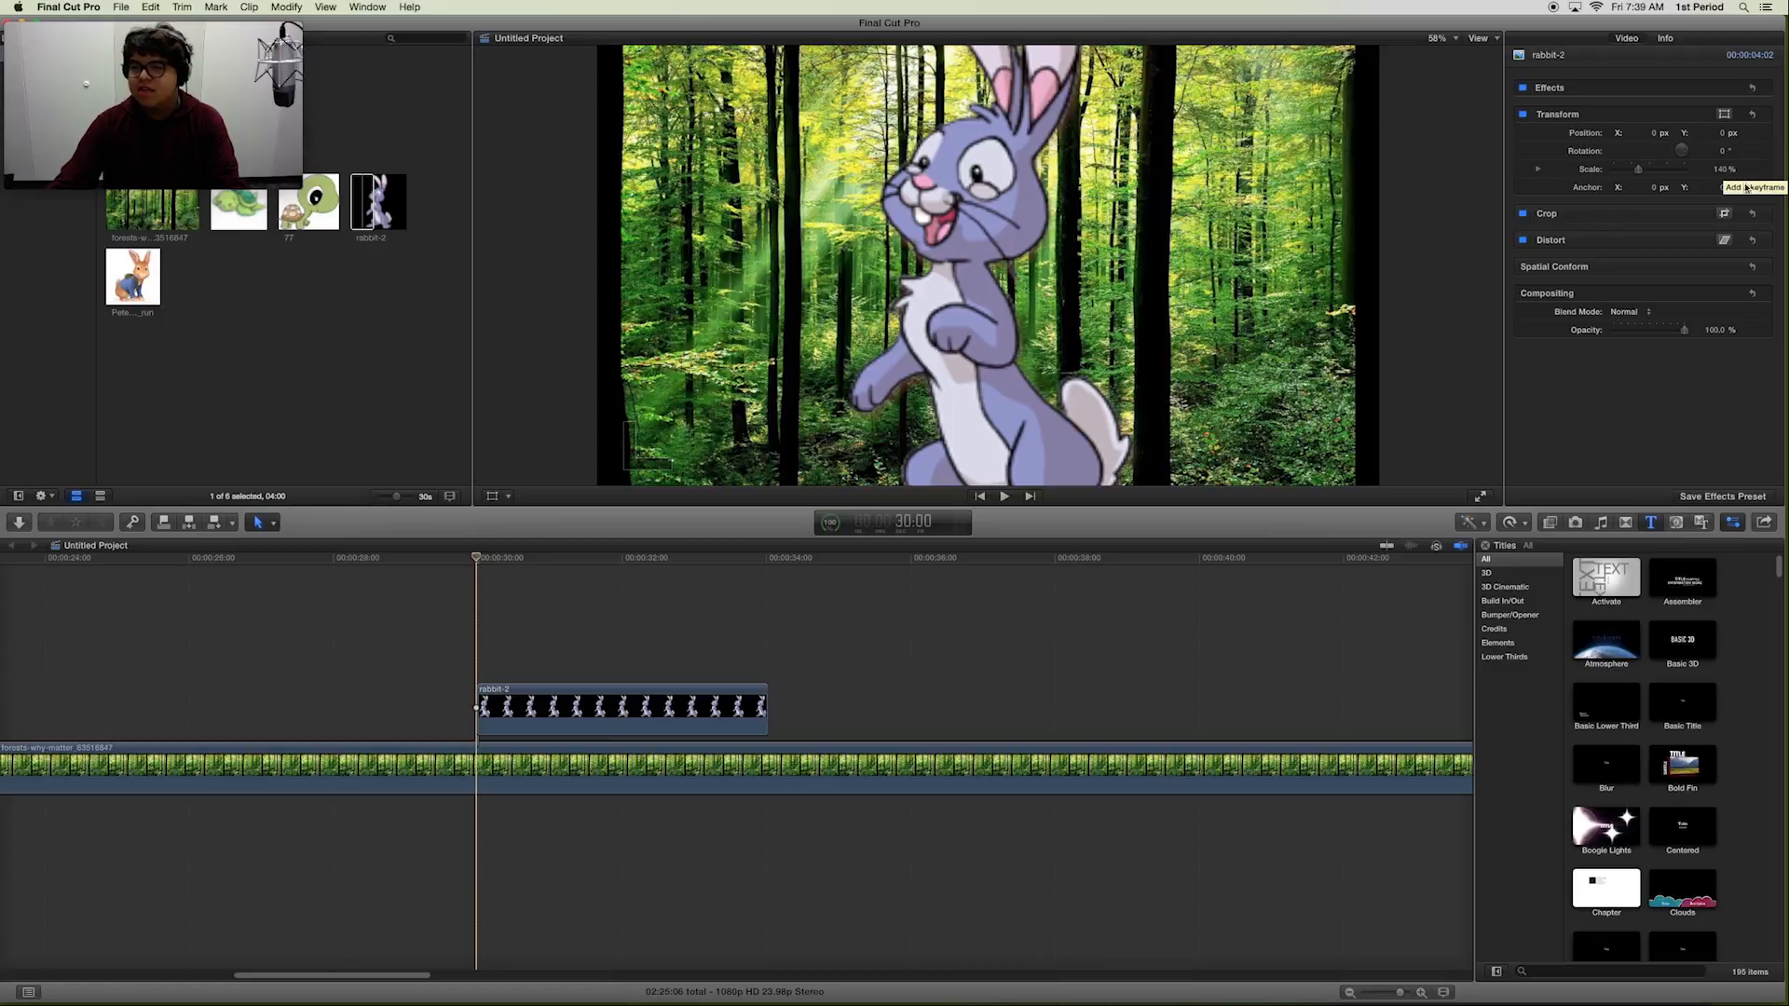
pyautogui.click(1751, 133)
pyautogui.click(1751, 151)
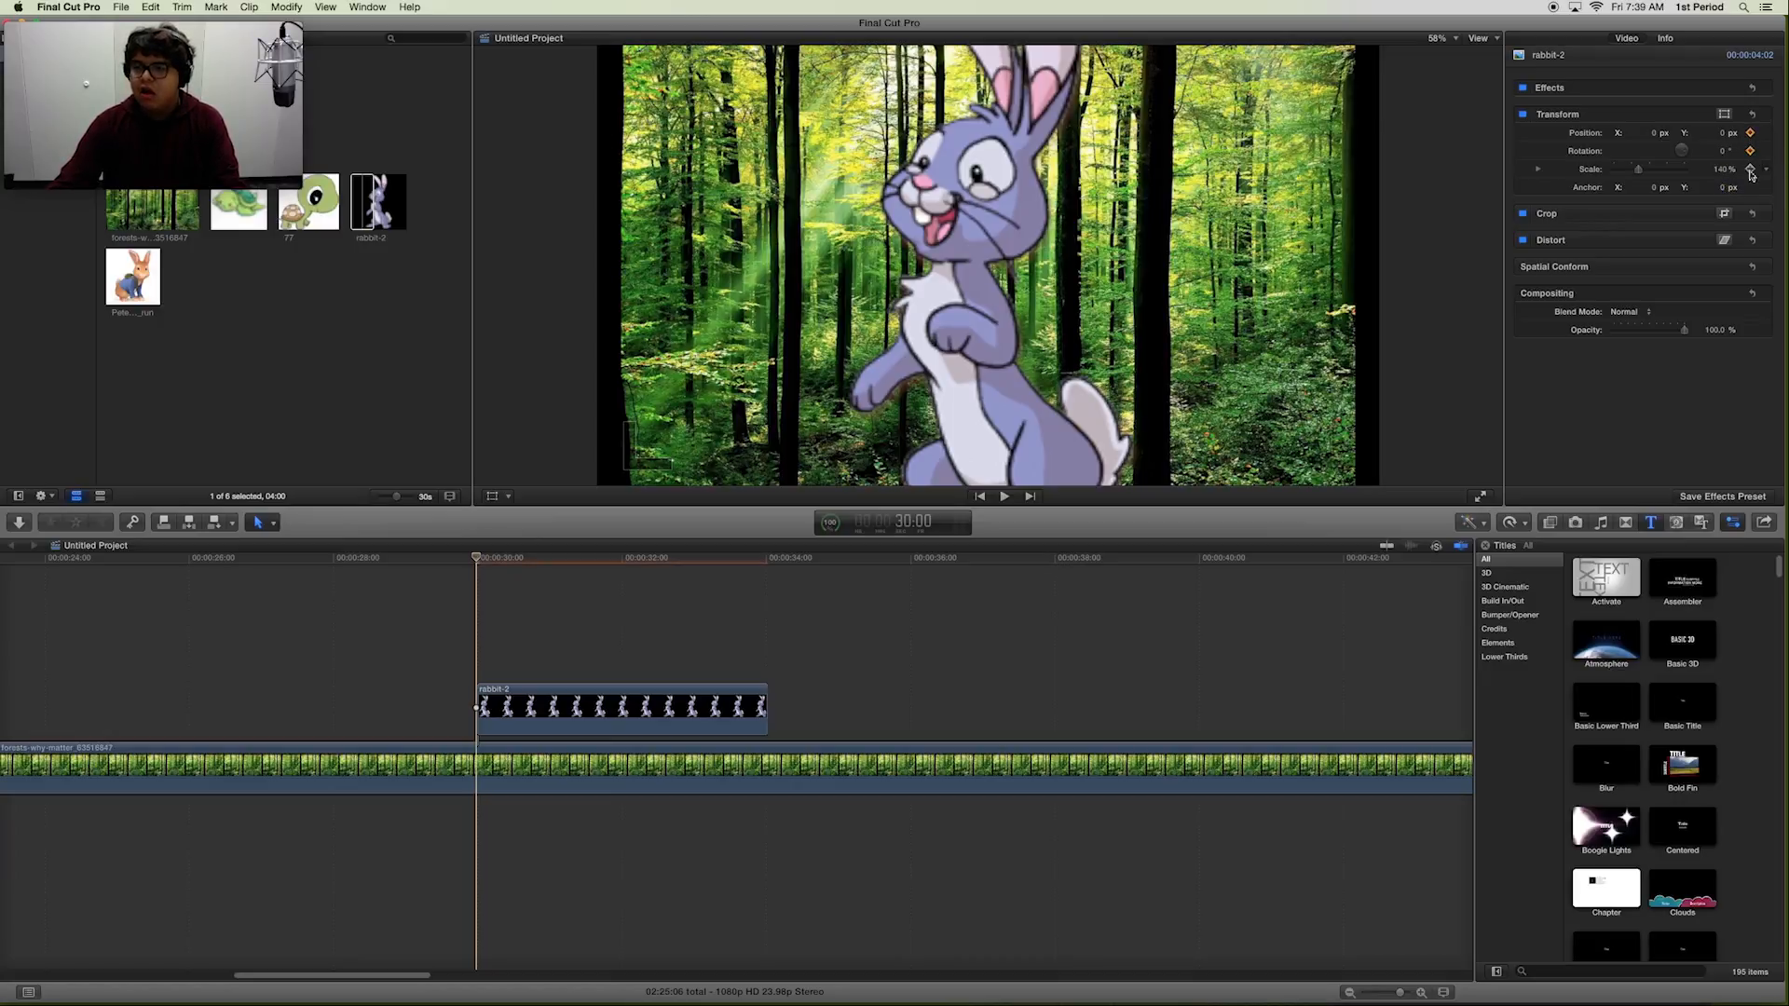
# - At 30:06, keyframe the rabbit at X position about 242 px, rotation -60° and scale 103%
pyautogui.press('Right')
pyautogui.press('Right')
pyautogui.press('Right')
pyautogui.press('Right')
pyautogui.press('Right')
pyautogui.press('Right')
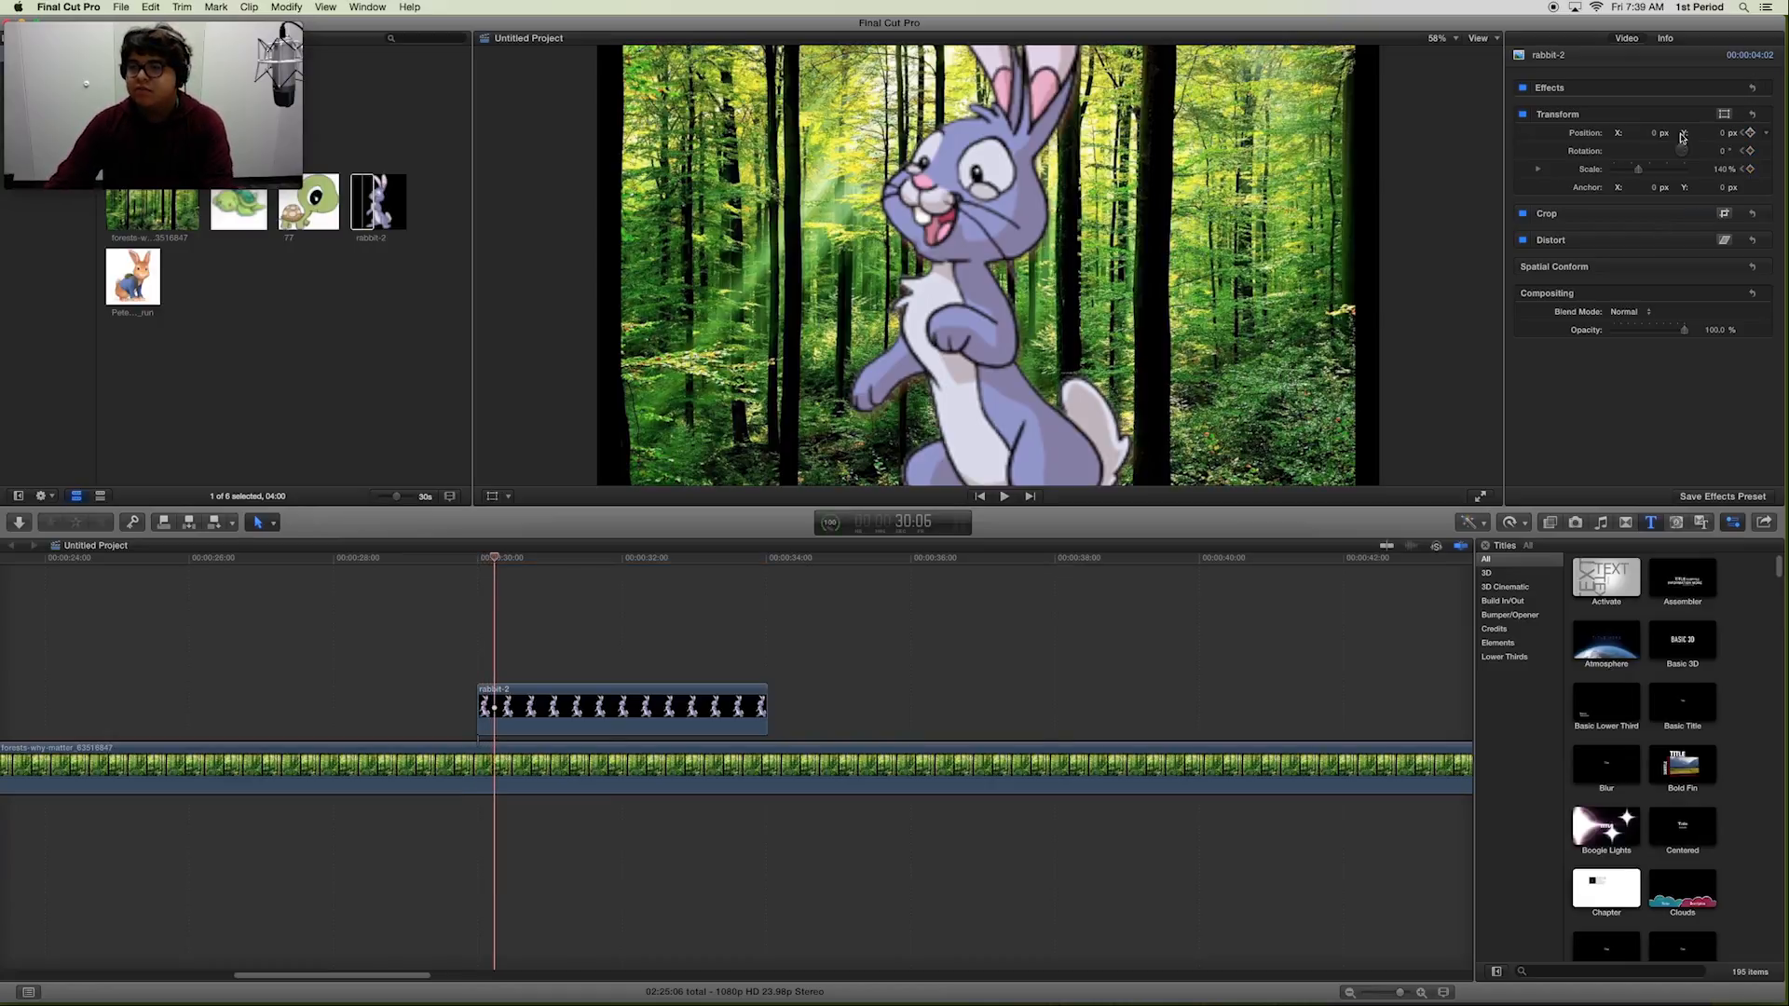
pyautogui.moveTo(1656, 138); pyautogui.dragTo(1632, 178)
# - Play the rabbit-2 clip from 30:00 to review the combined position, rotation and scale animation
pyautogui.click(478, 561)
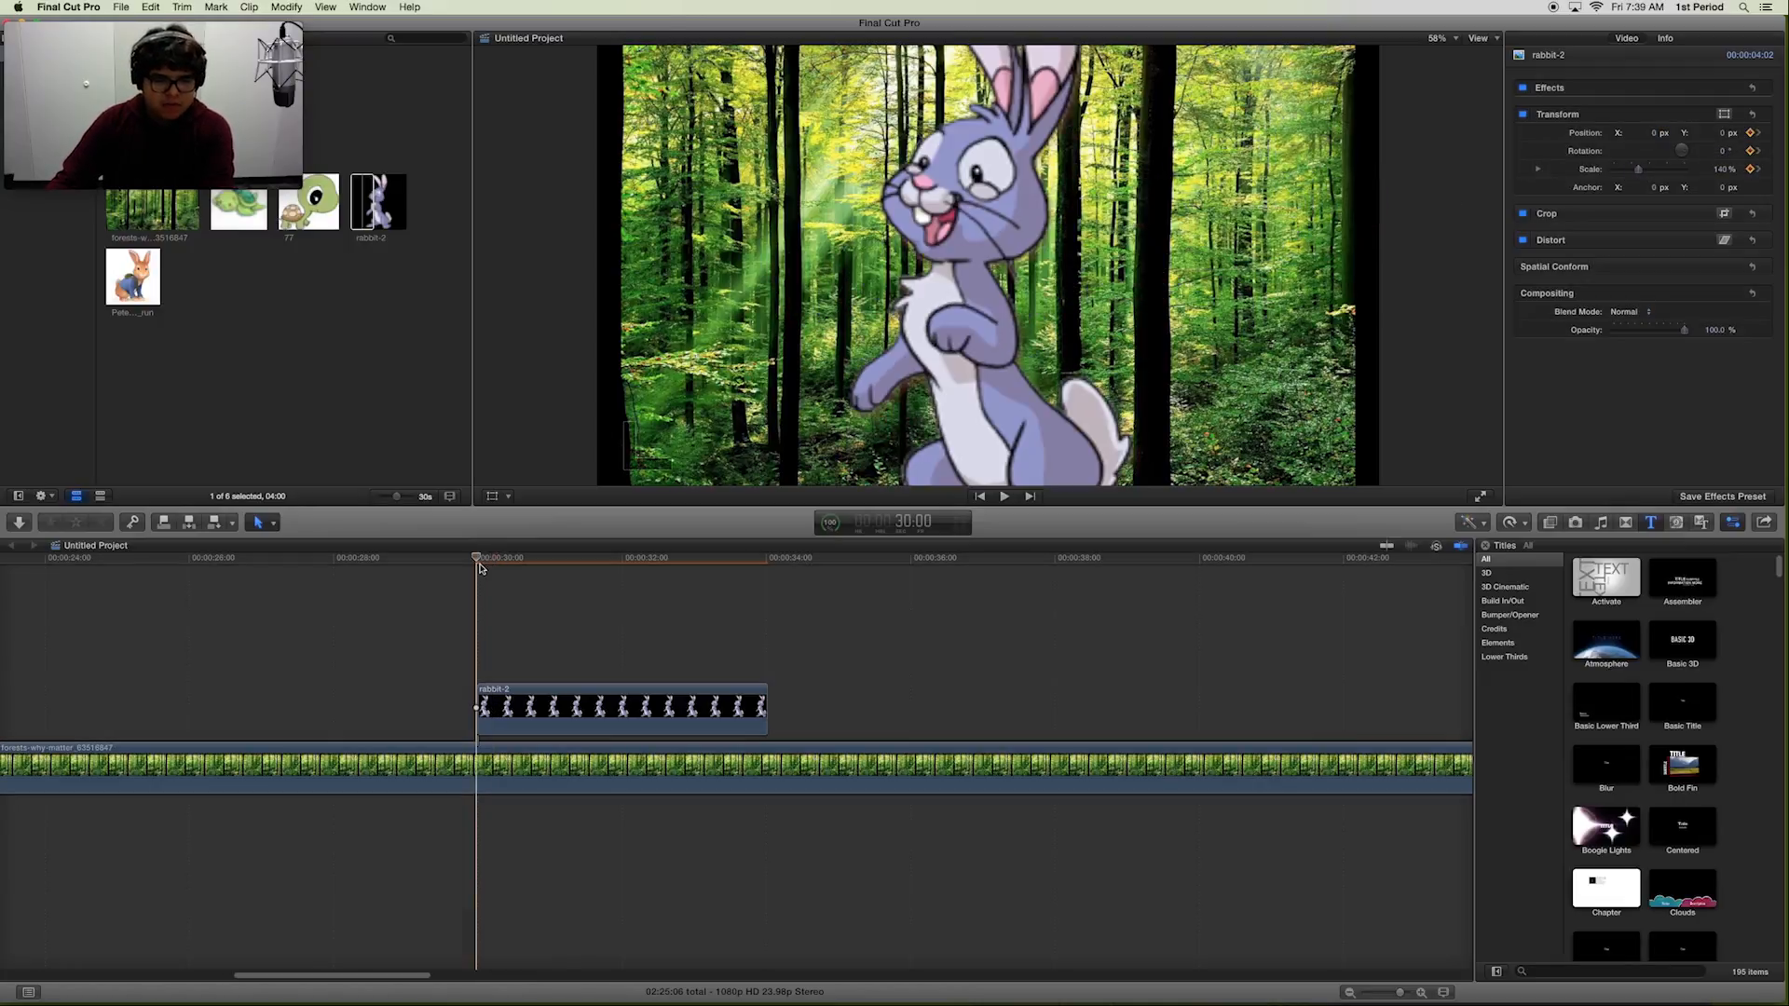
pyautogui.press('space')
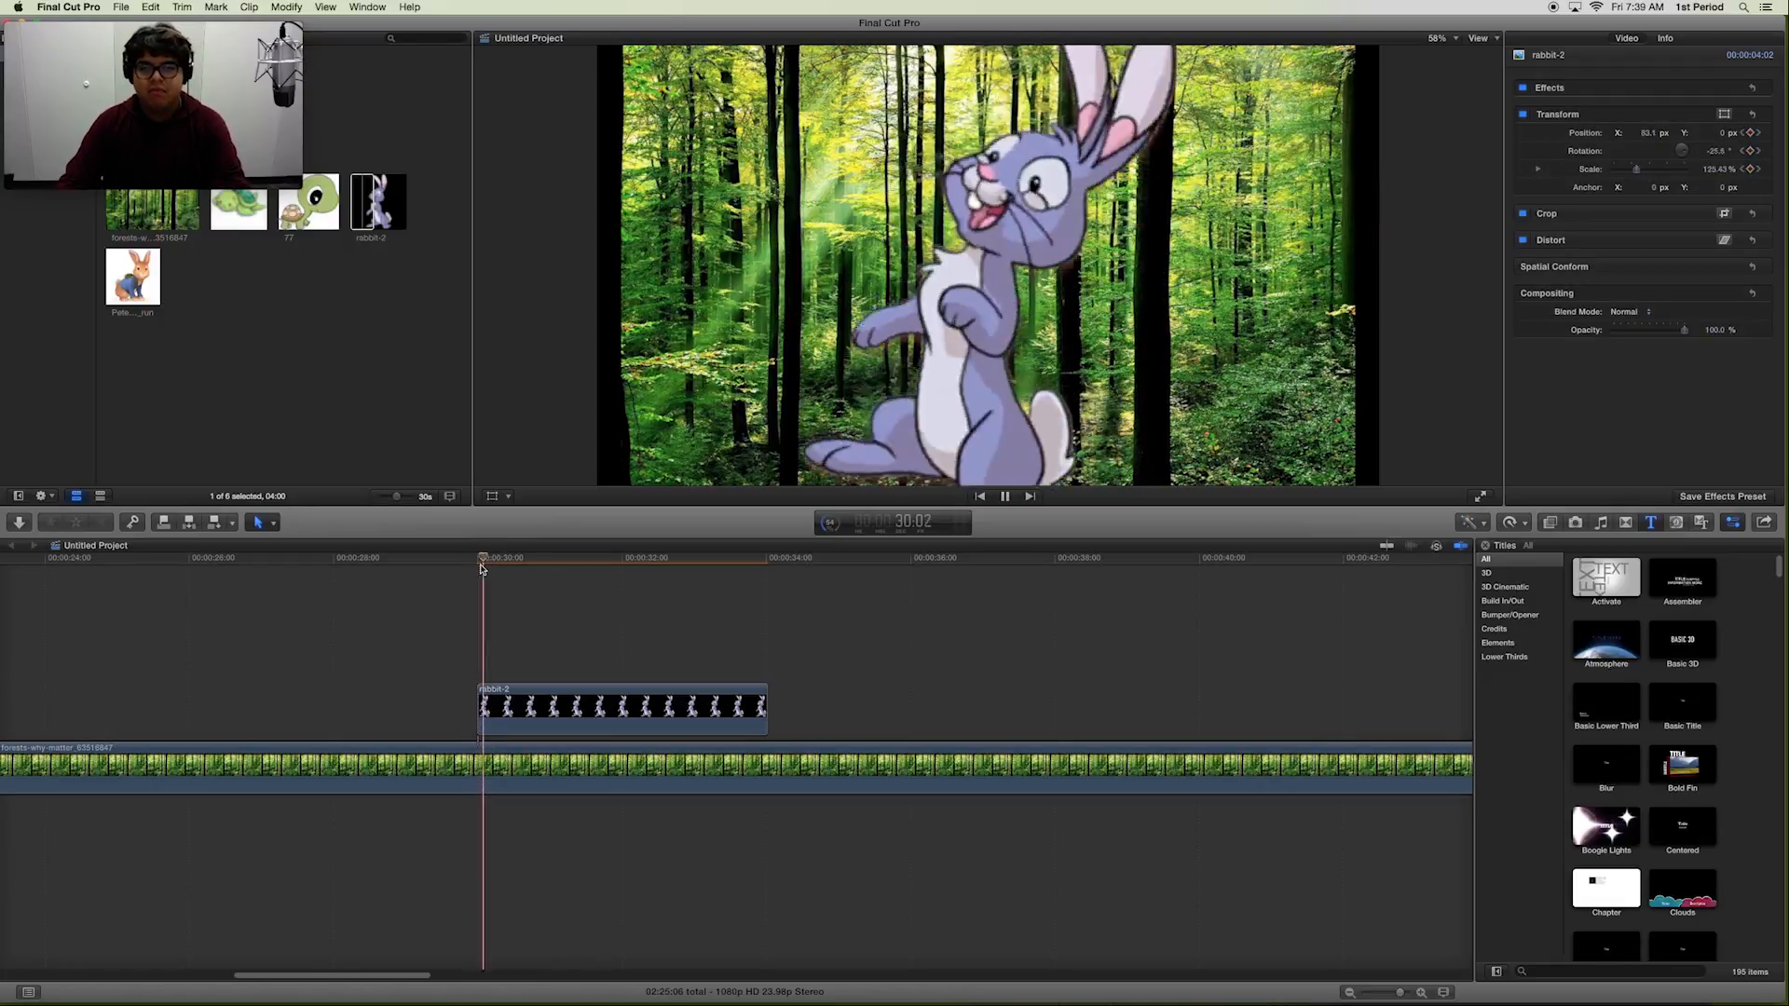
pyautogui.press('space')
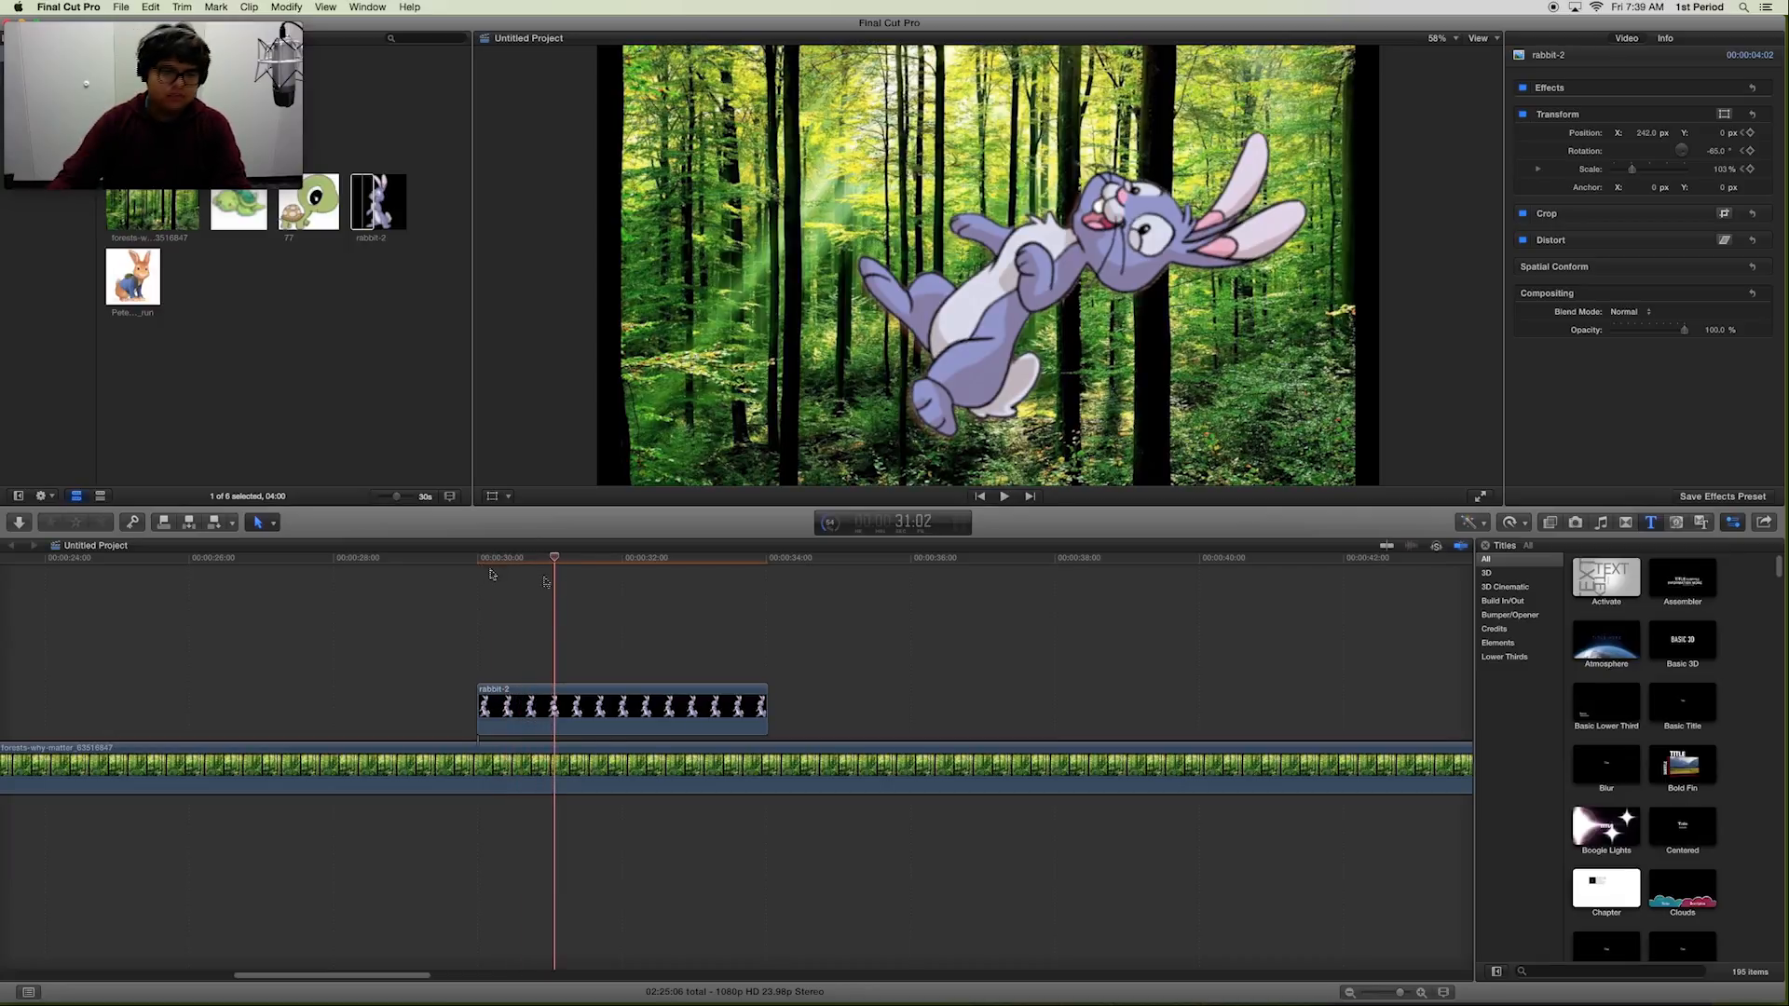
# - Step frame by frame between the 30:00 and 30:06 keyframes to examine how the rabbit's position, rotation and scale change
pyautogui.moveTo(523, 559); pyautogui.dragTo(493, 558)
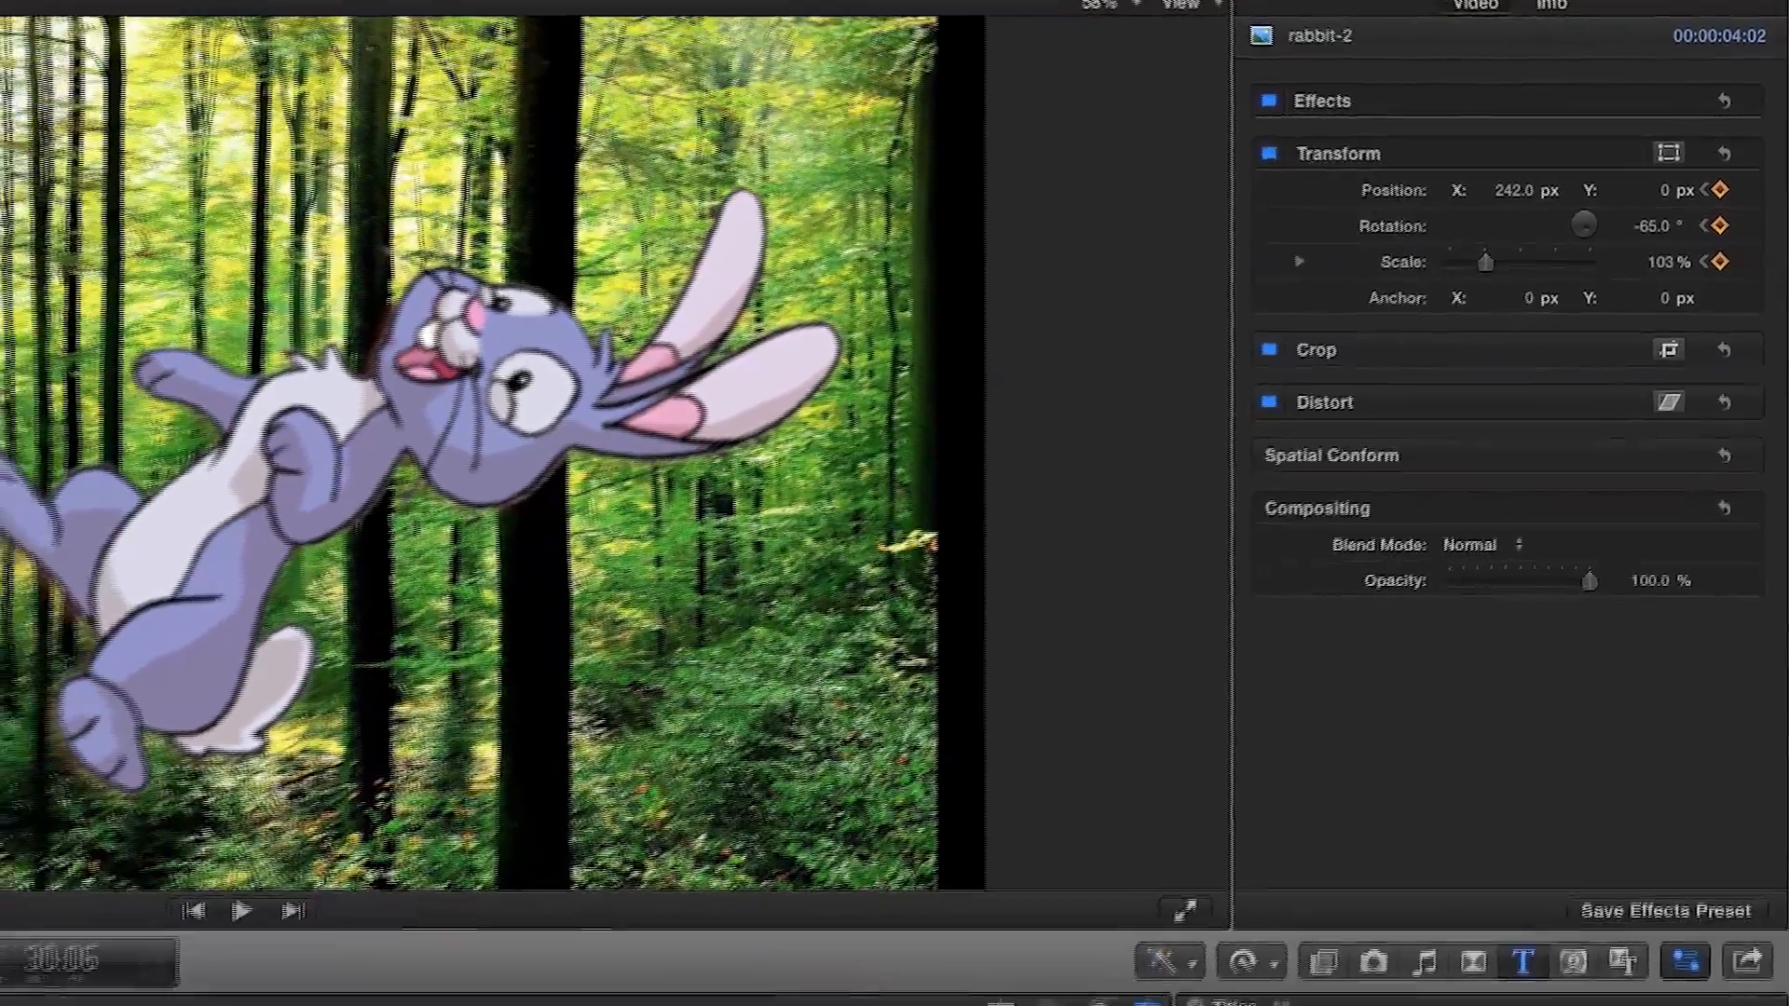
pyautogui.press('Left')
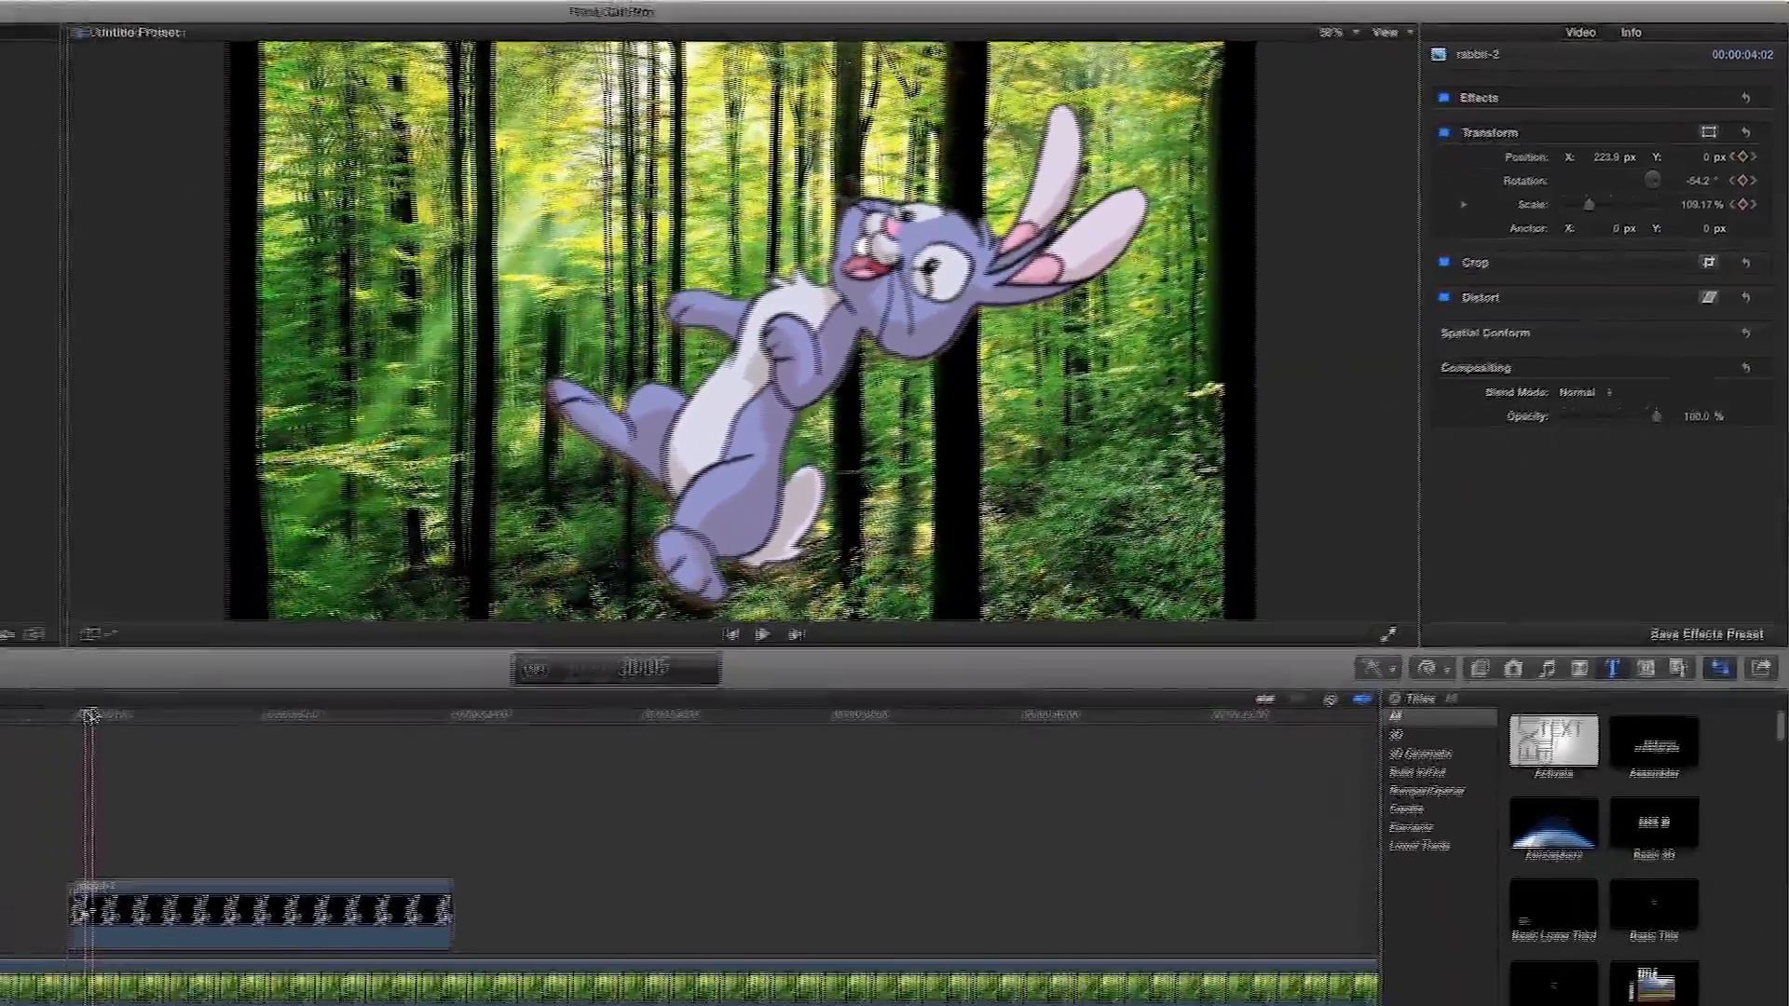
pyautogui.press('Left')
pyautogui.press('Left')
pyautogui.press('Left')
pyautogui.press('Left')
pyautogui.press('Left')
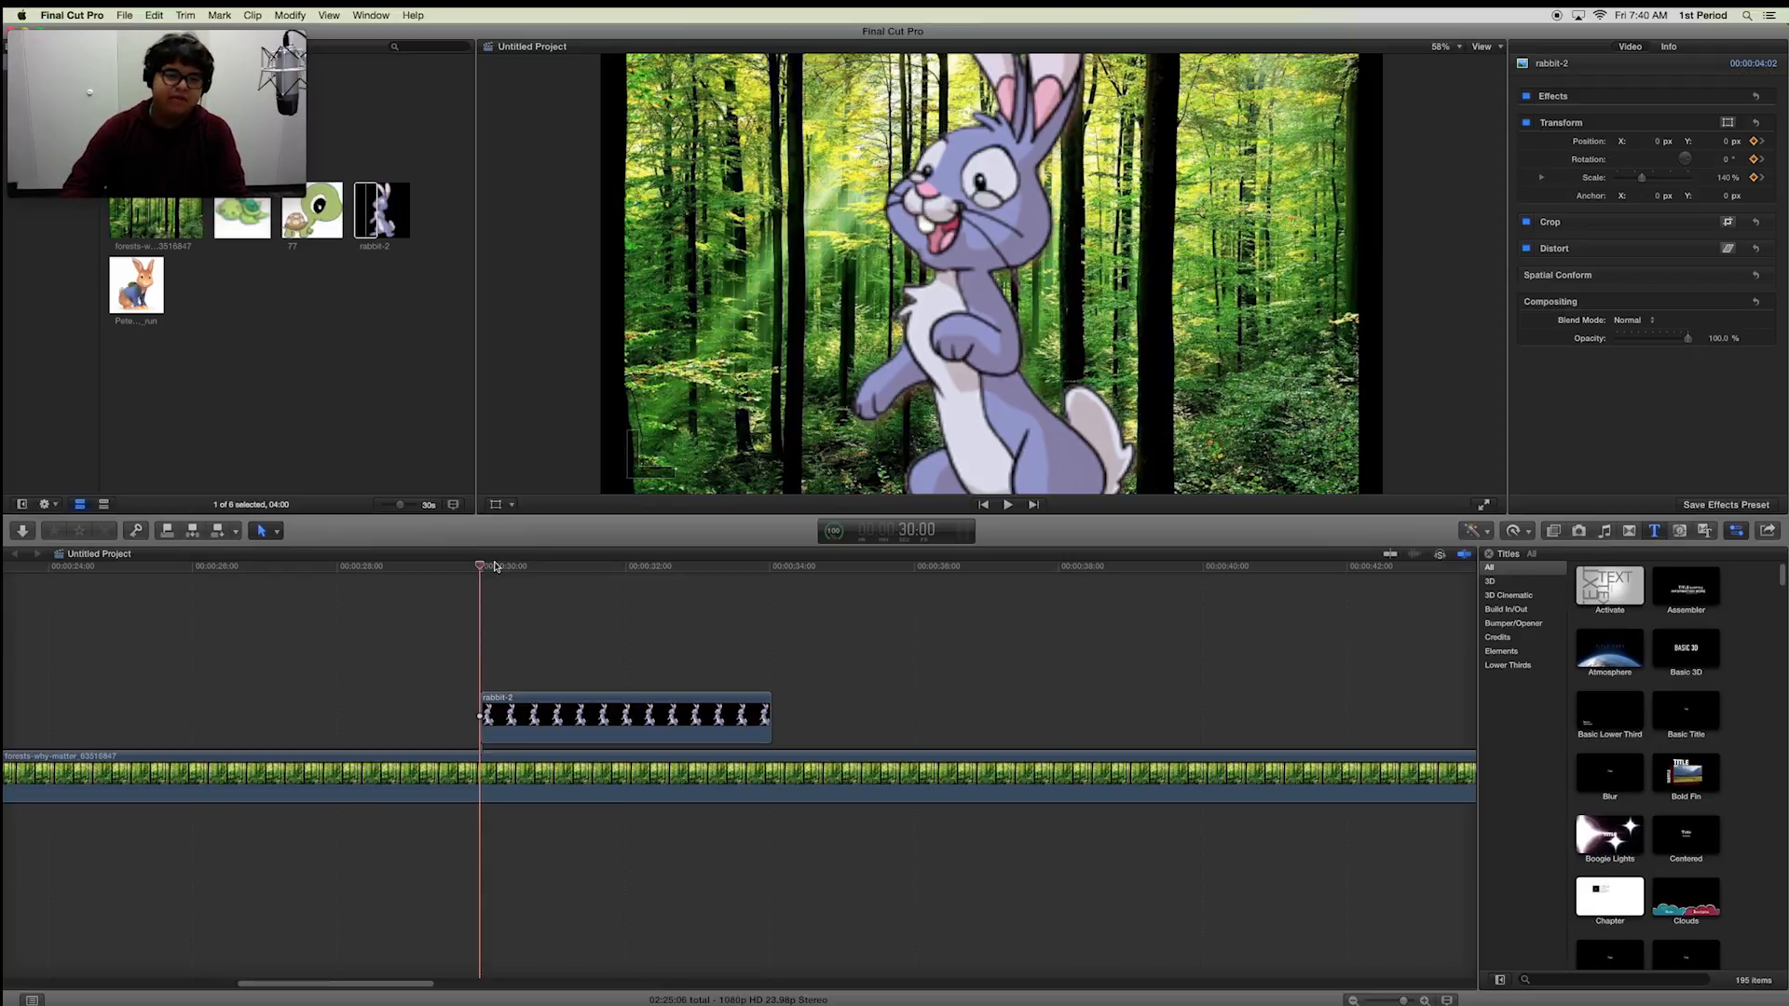
pyautogui.press('Right')
pyautogui.press('Right')
pyautogui.press('Right')
pyautogui.press('Right')
pyautogui.press('Right')
pyautogui.press('Left')
pyautogui.press('Left')
pyautogui.press('Left')
pyautogui.press('Left')
pyautogui.press('Right')
pyautogui.press('Right')
pyautogui.press('Right')
pyautogui.press('Right')
pyautogui.press('Right')
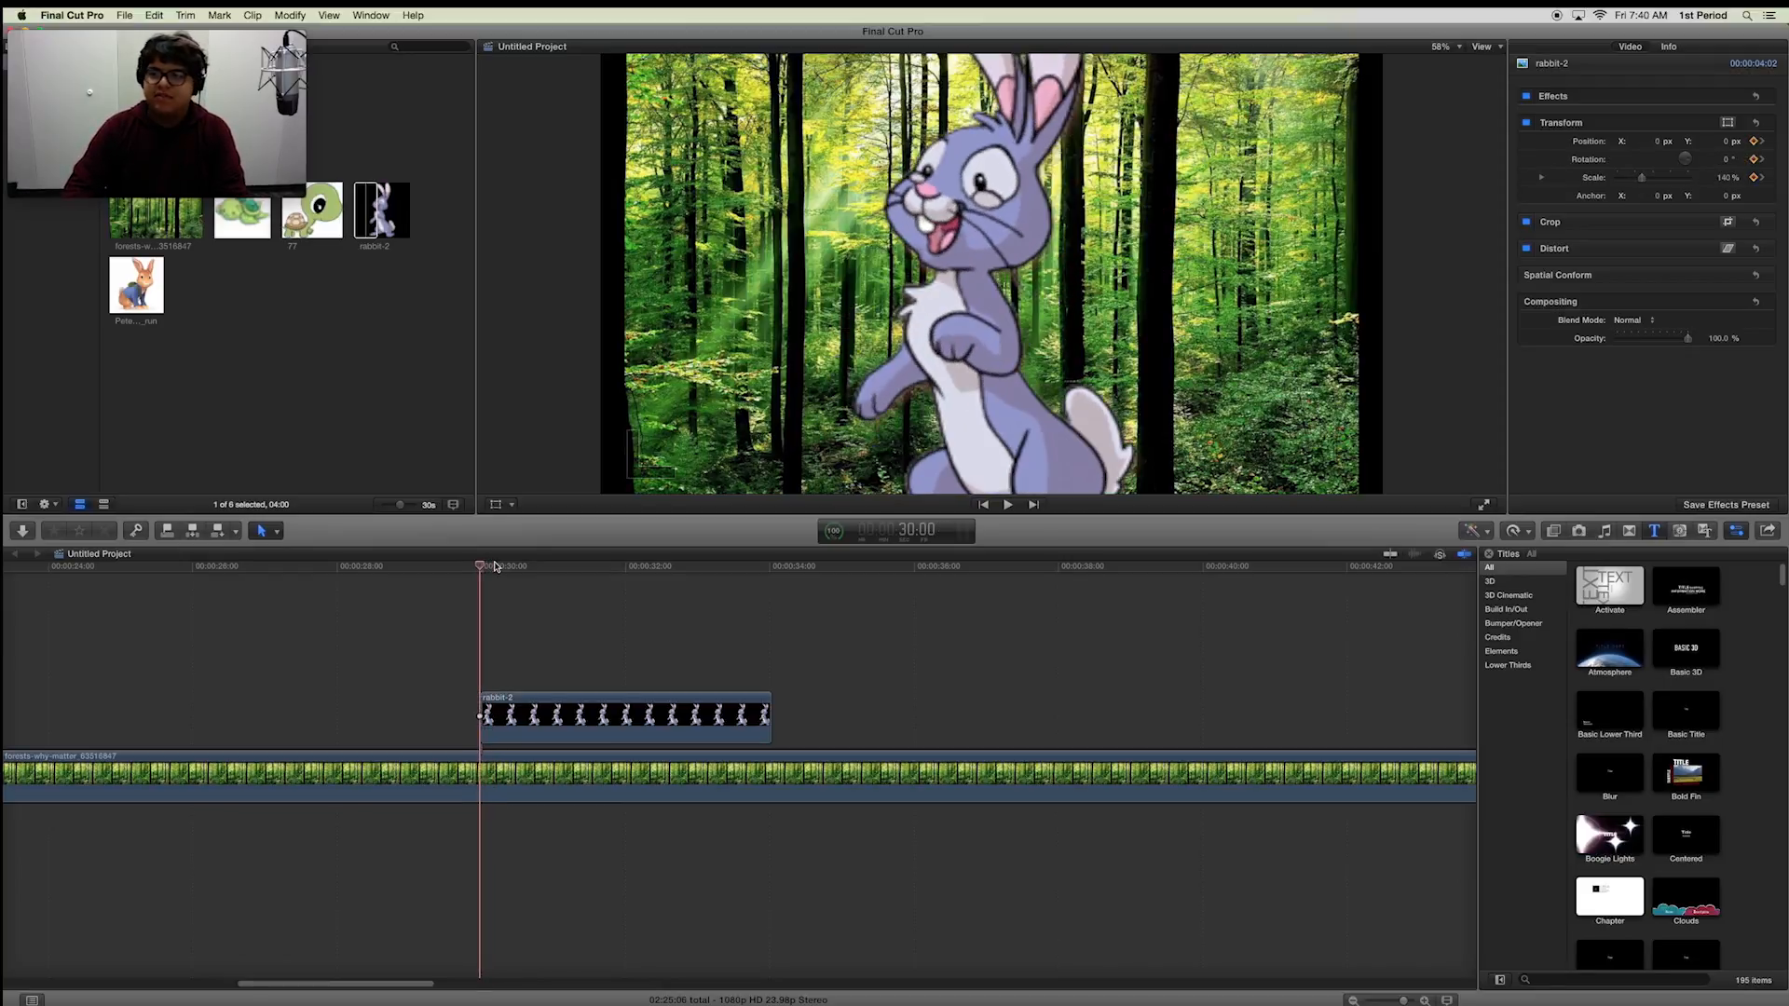
# - Show the rabbit-2 clip's Distort parameters and add a Bottom Right keyframe at 30:12
pyautogui.press('Right')
pyautogui.press('Right')
pyautogui.press('Right')
pyautogui.press('Right')
pyautogui.press('Right')
pyautogui.press('Right')
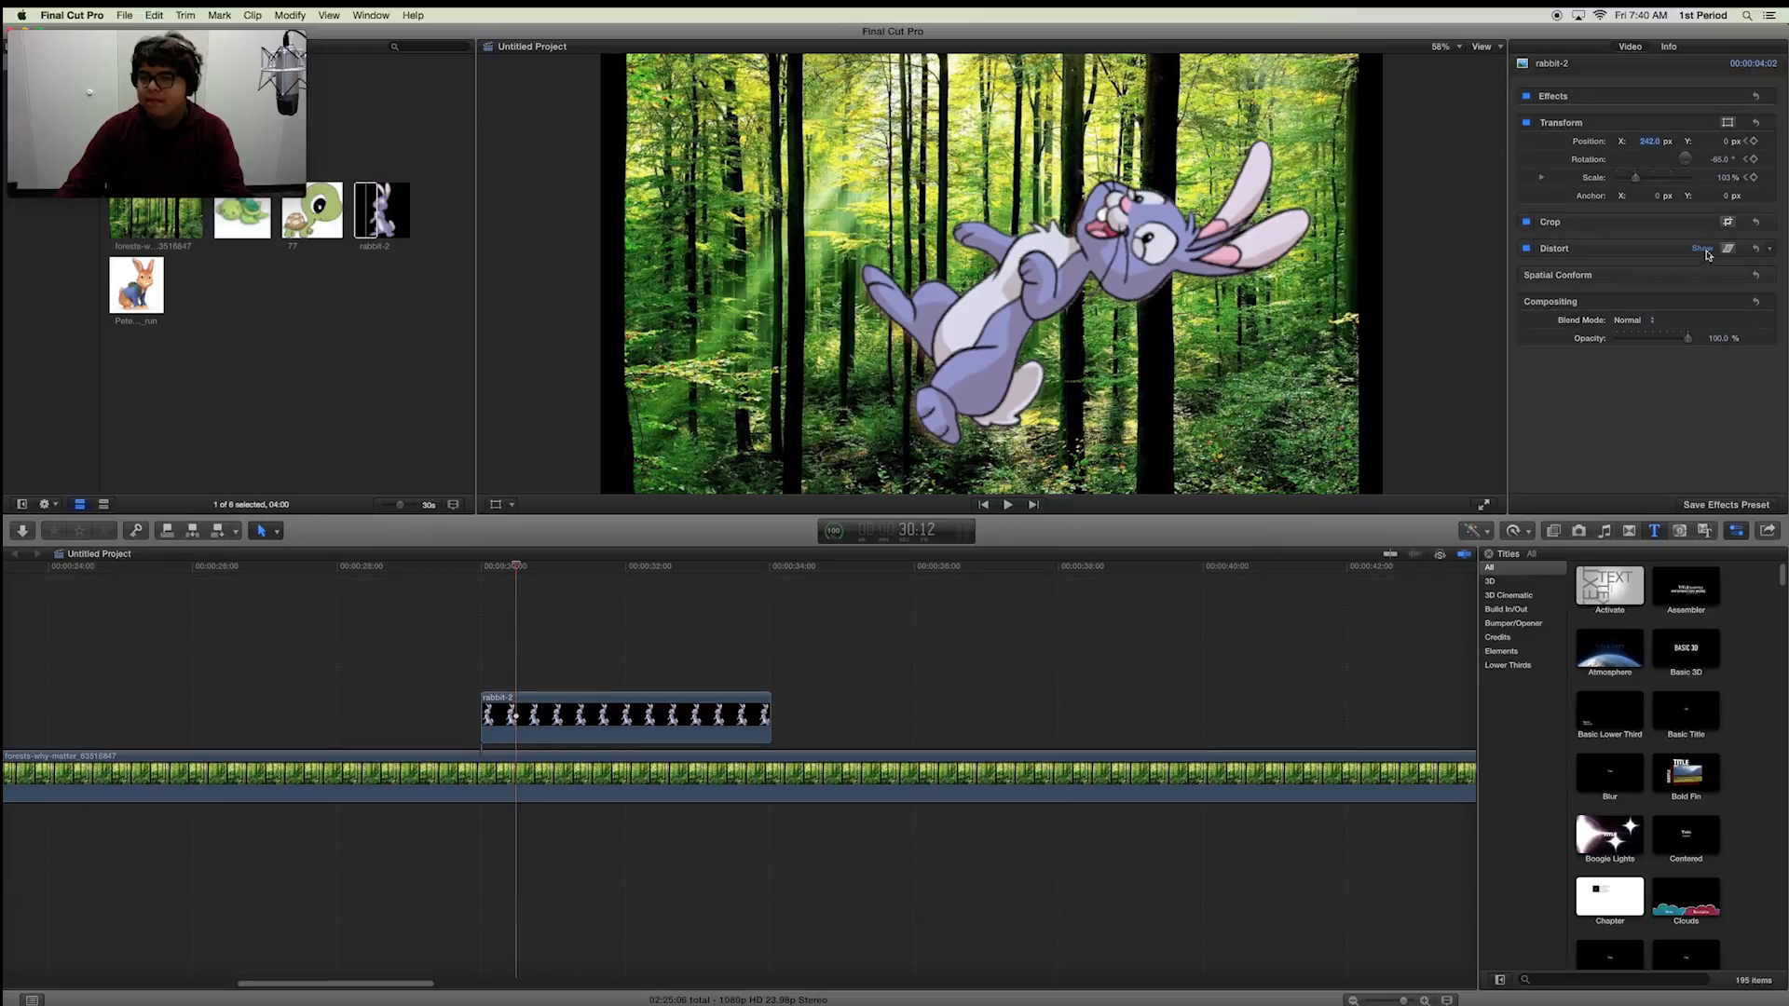
pyautogui.click(1706, 249)
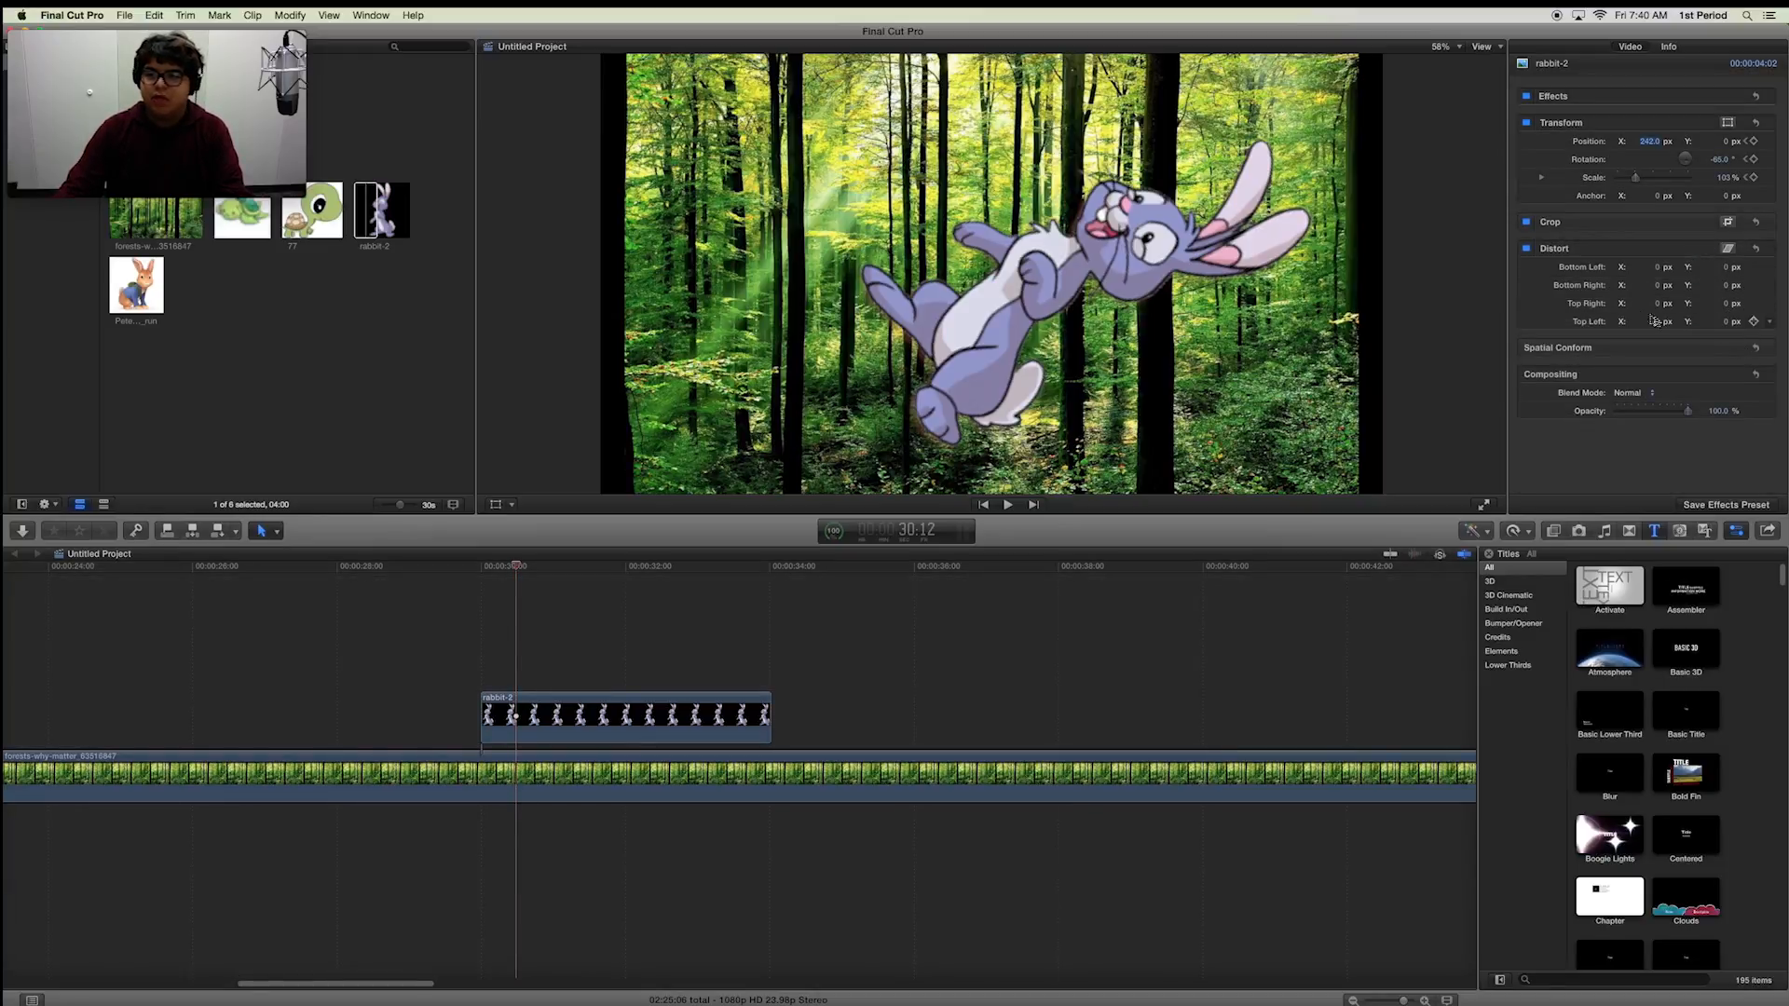
pyautogui.click(1756, 287)
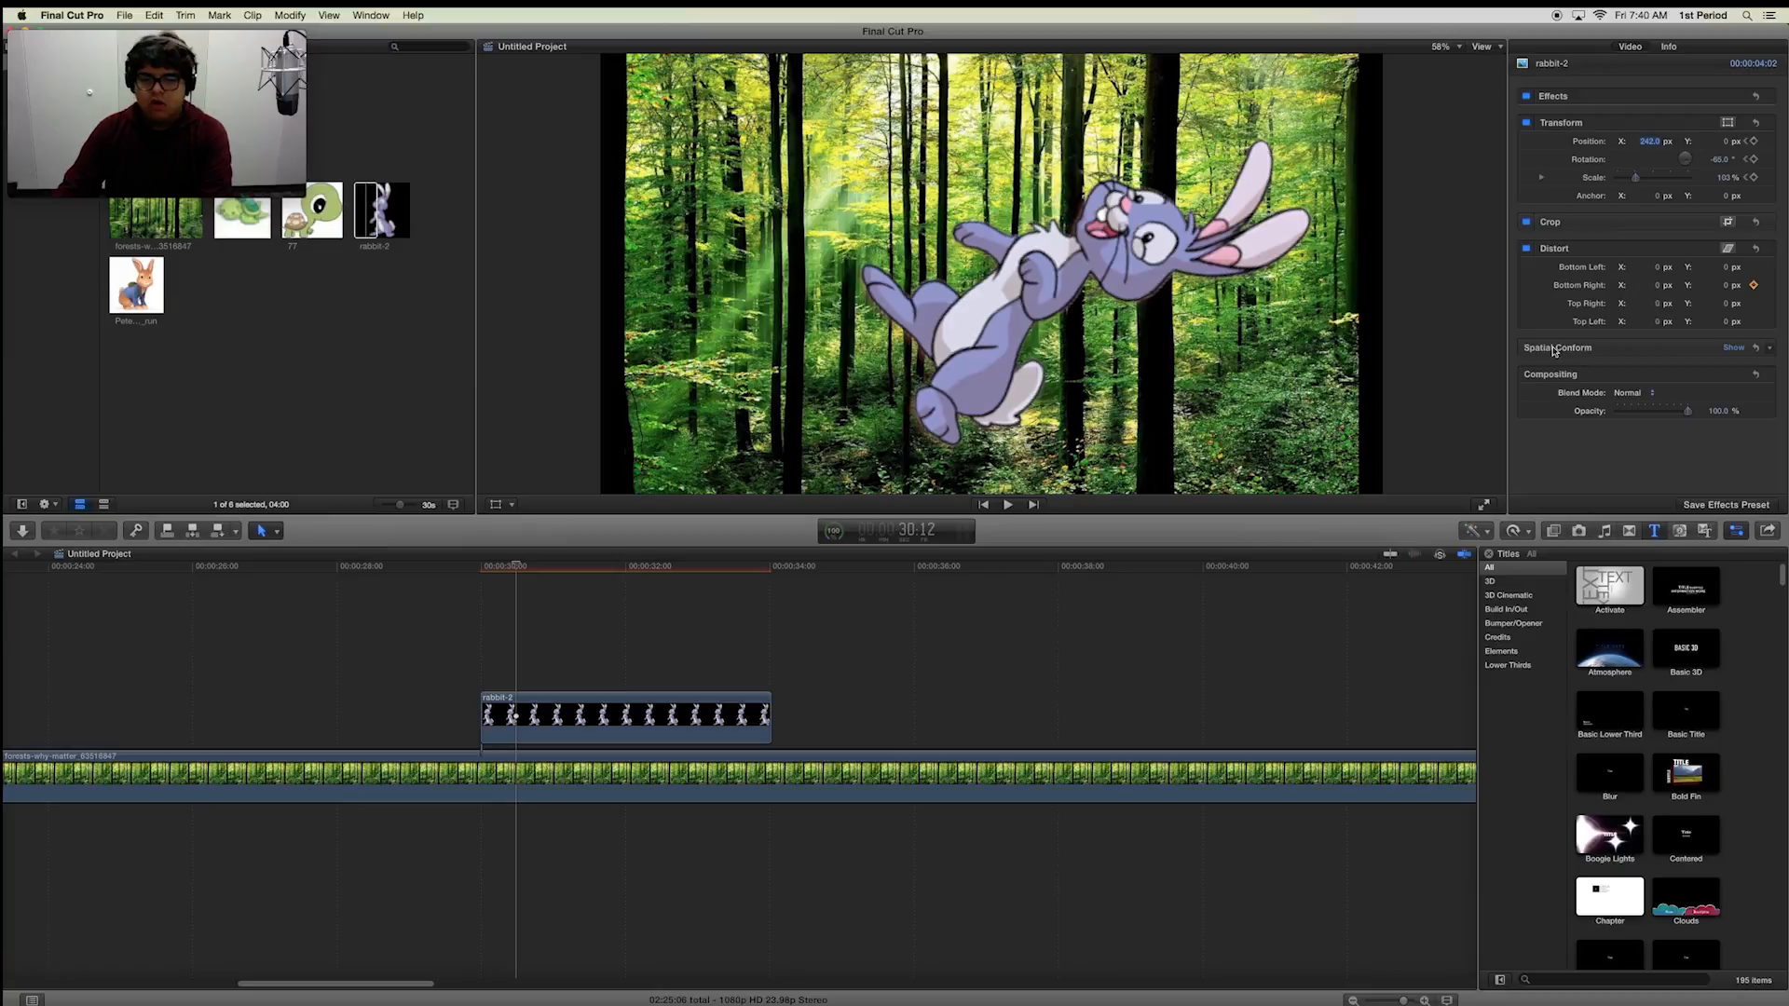
# - At 31:10, set the X value of the rabbit's Bottom Right distort corner to several thousand pixels
pyautogui.click(732, 635)
pyautogui.moveTo(730, 571); pyautogui.dragTo(511, 559)
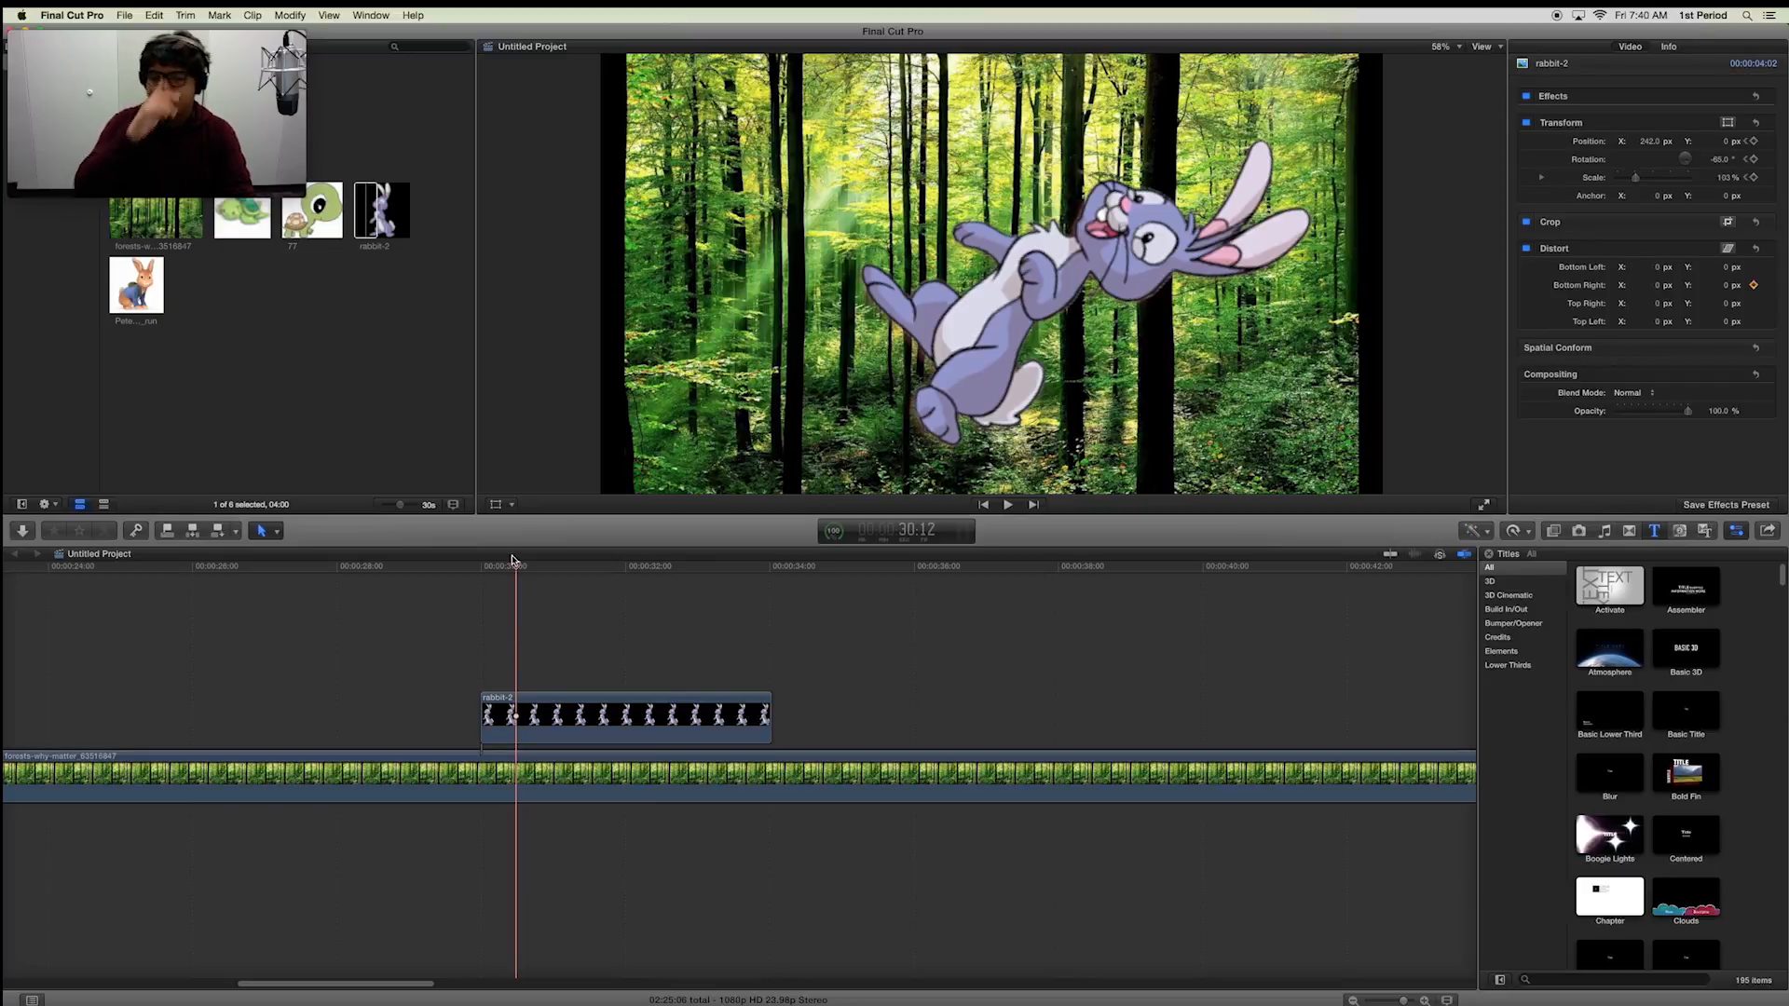
pyautogui.press('space')
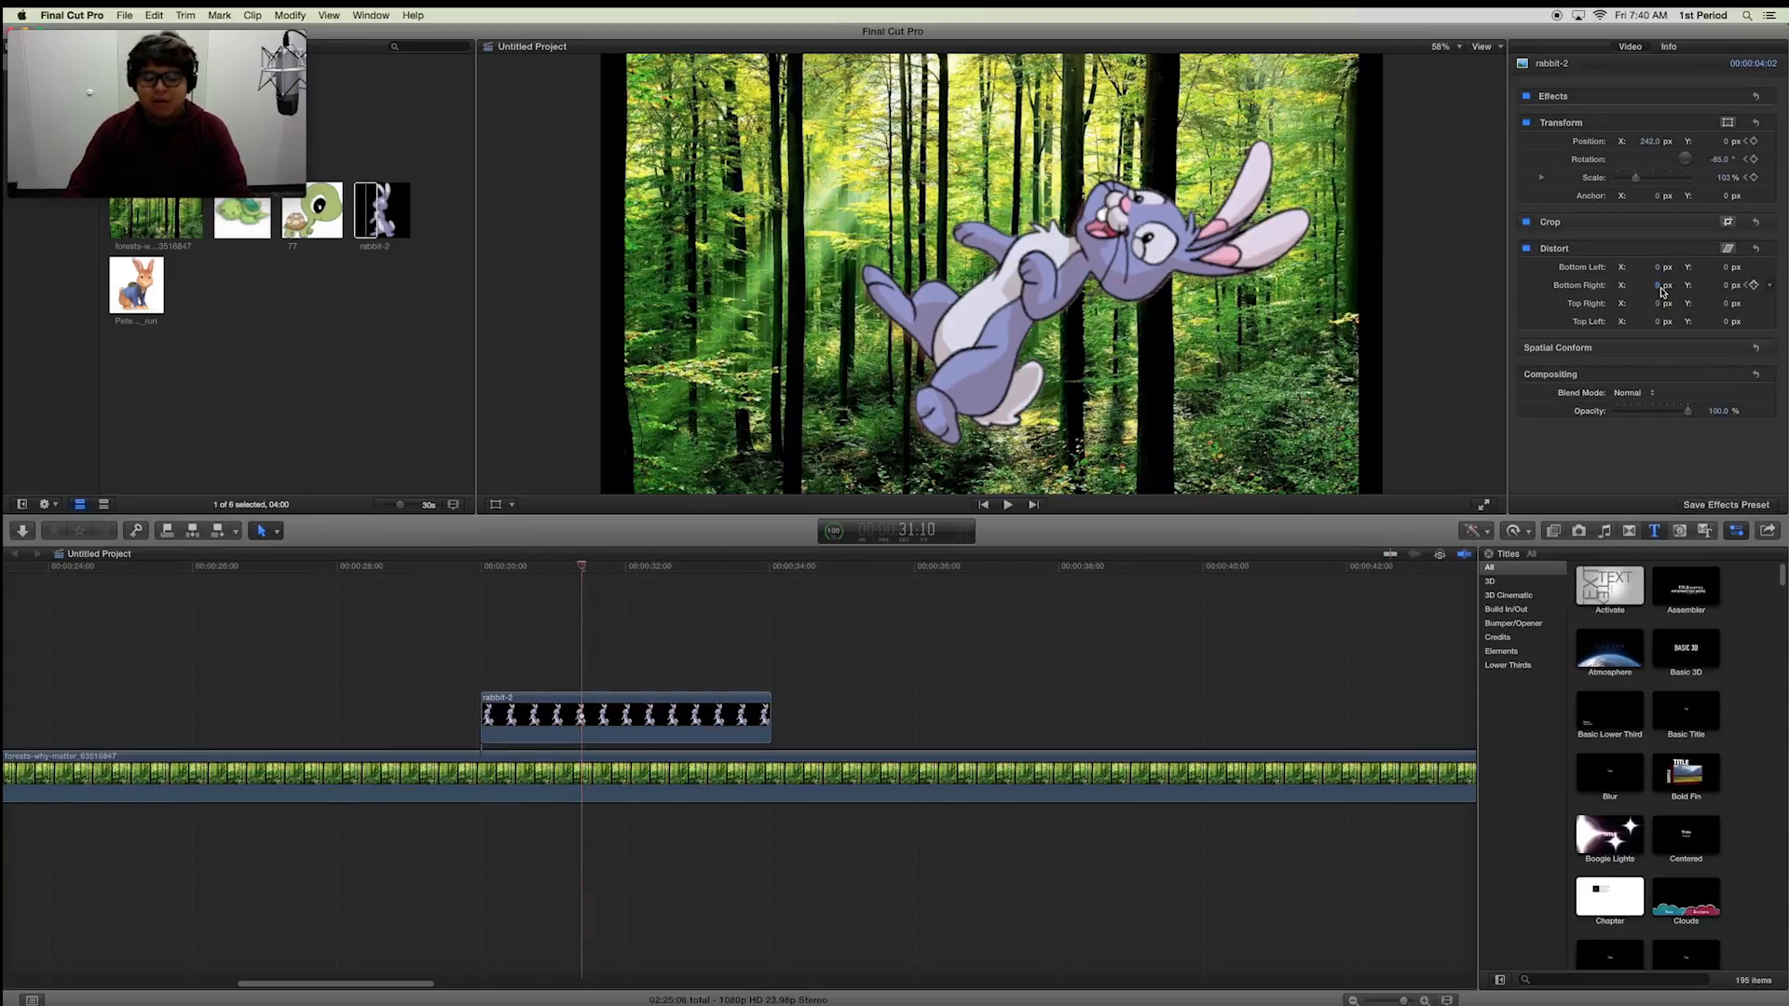
pyautogui.click(1660, 285)
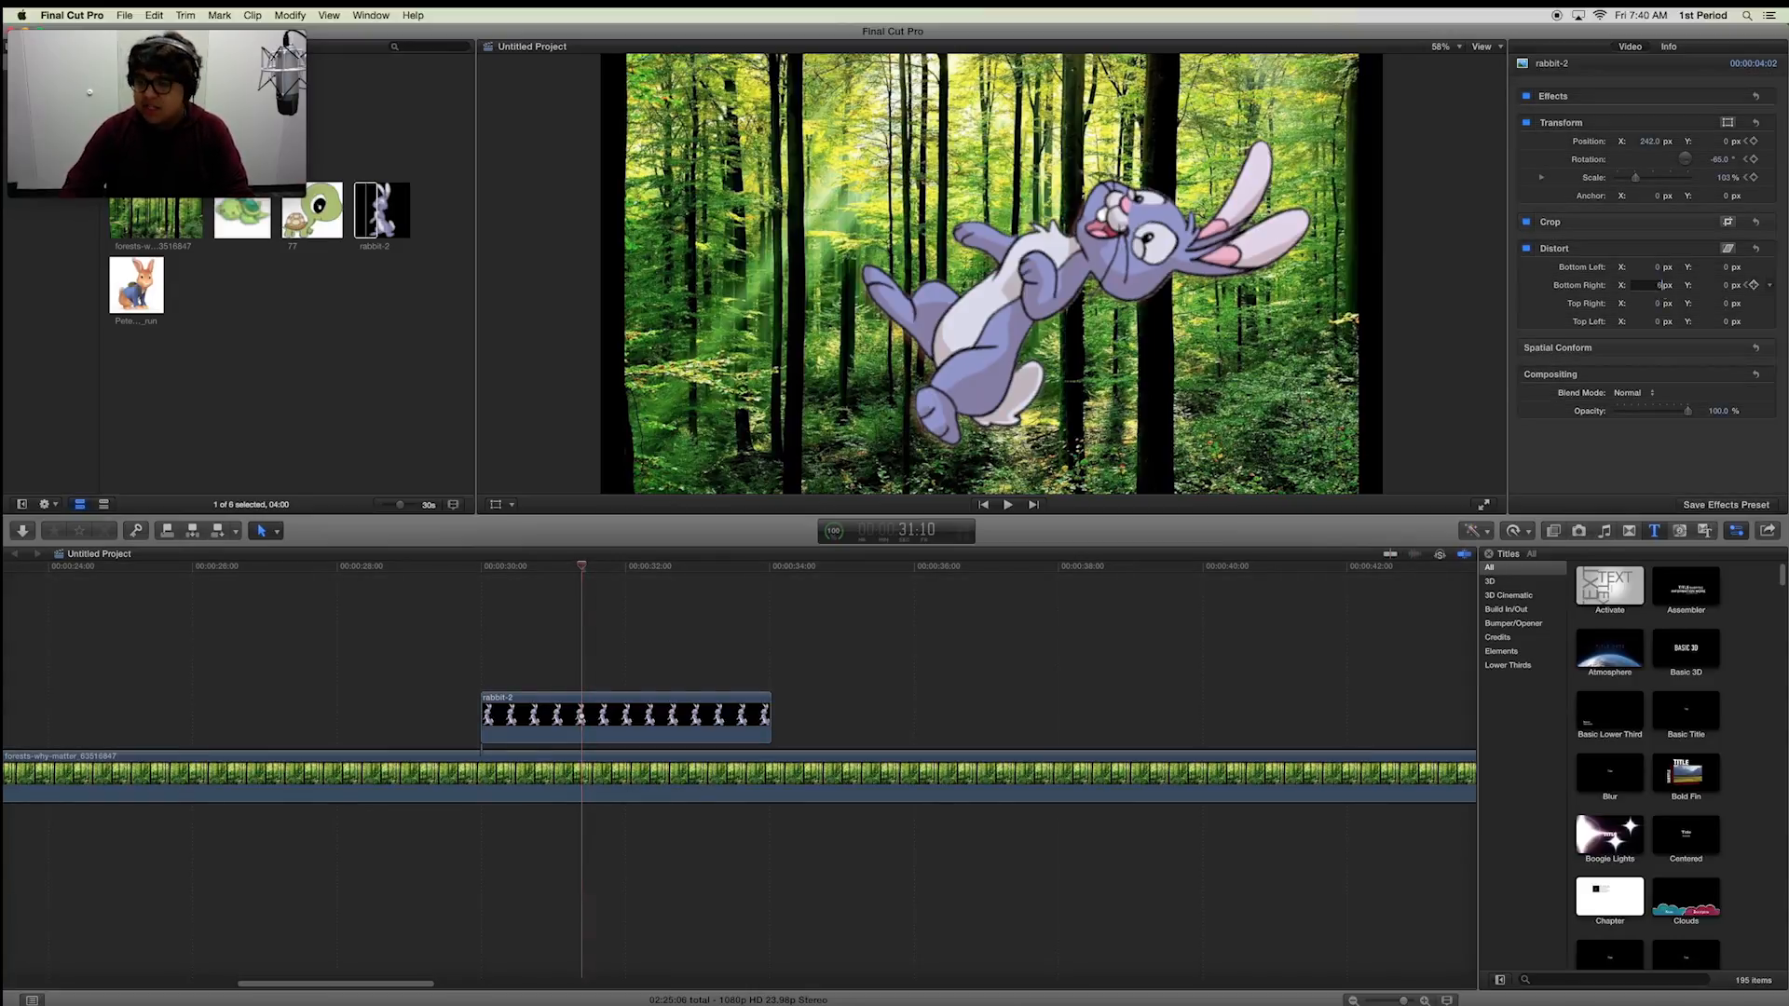
pyautogui.press('Return')
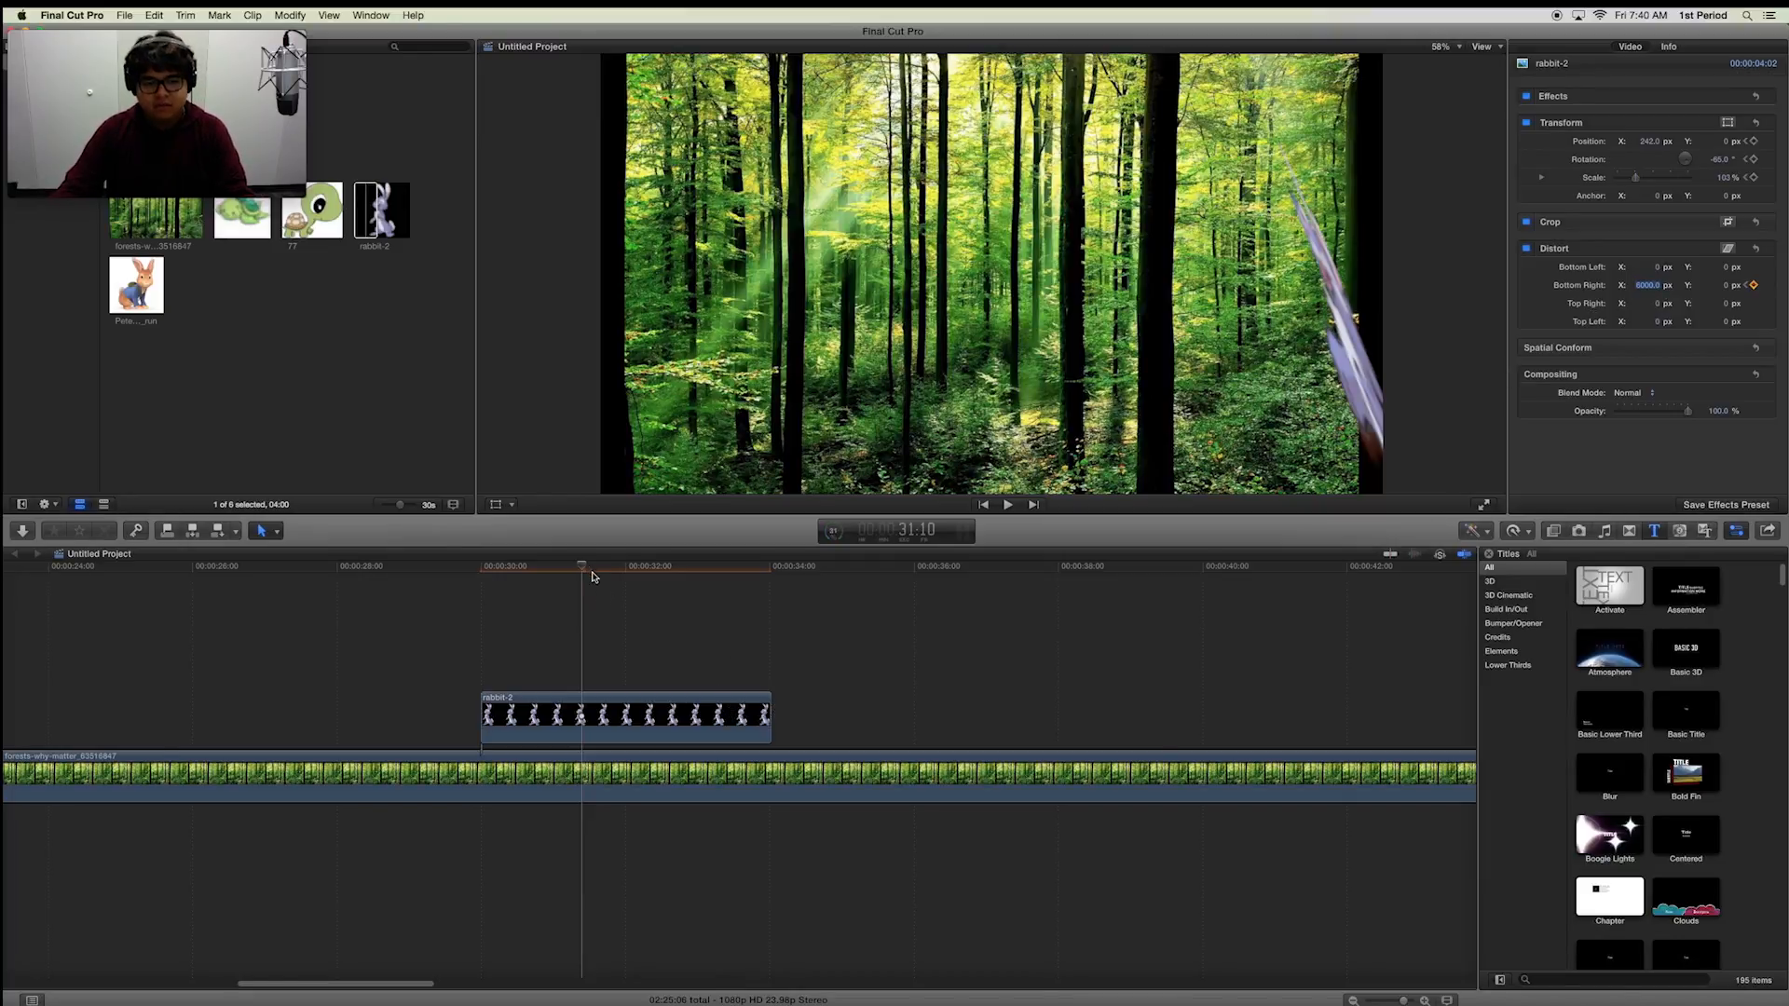
# - Play the rabbit-2 clip from 30:00 to past 32:00 to review the distort animation
pyautogui.moveTo(572, 570); pyautogui.dragTo(479, 566)
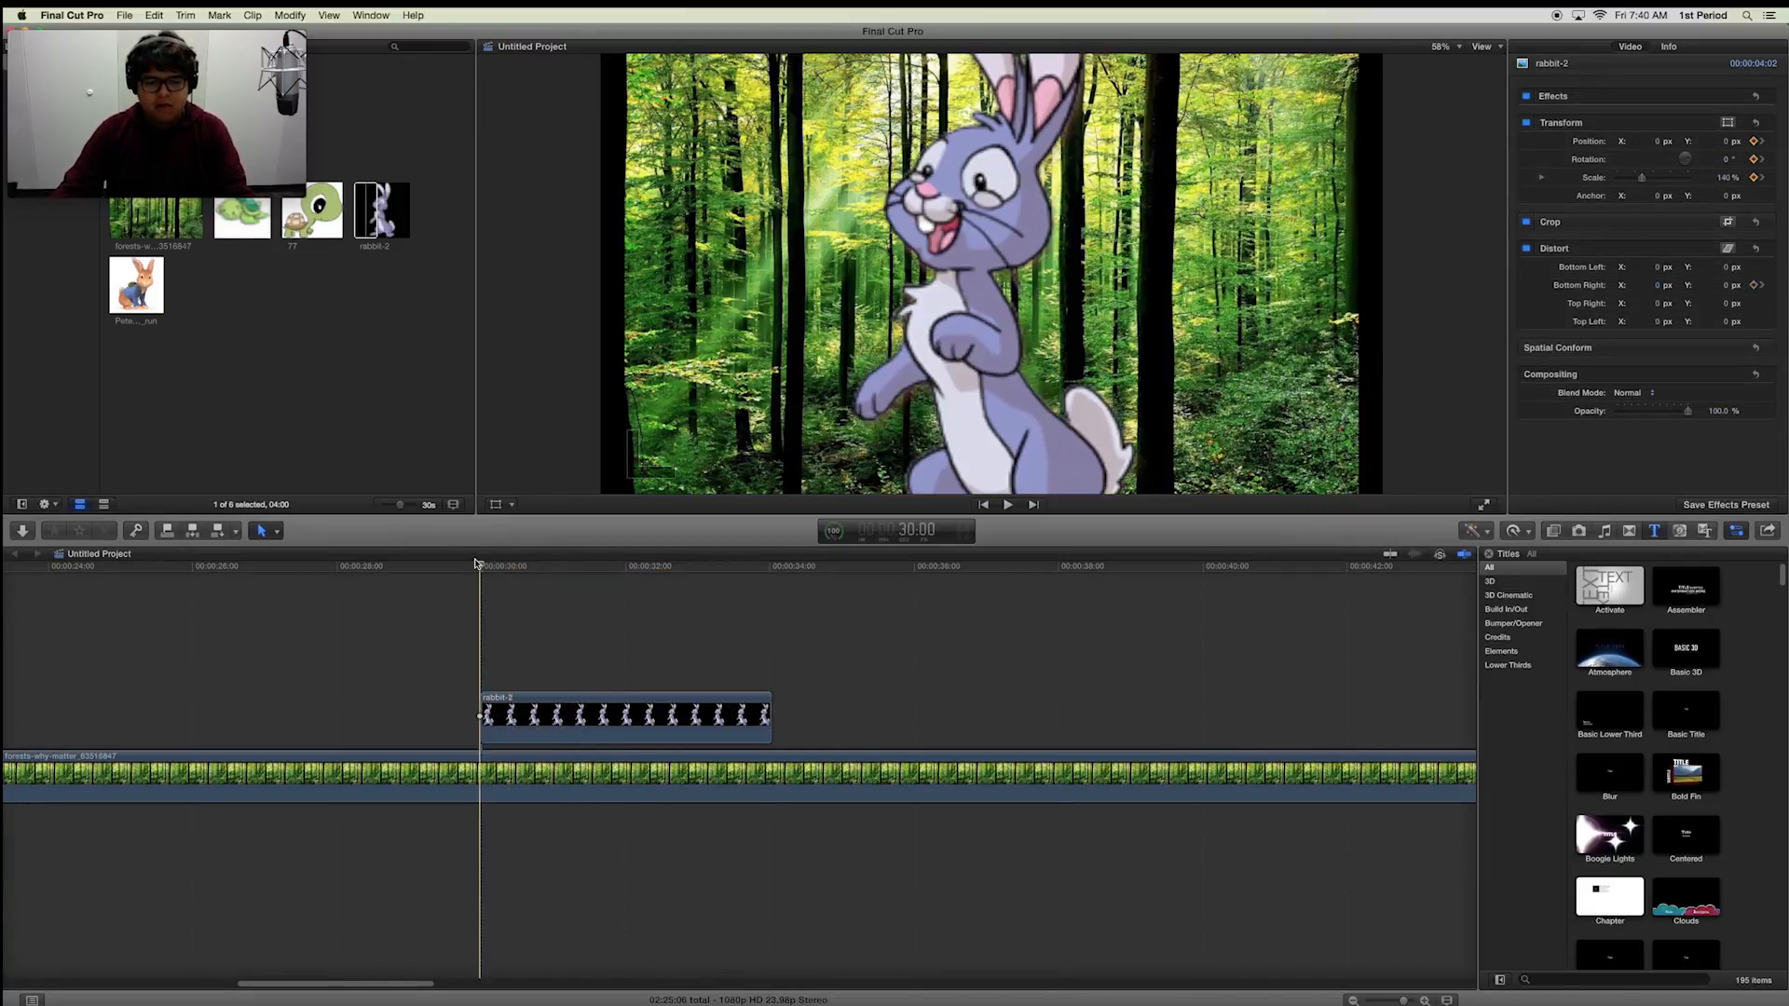
pyautogui.press('space')
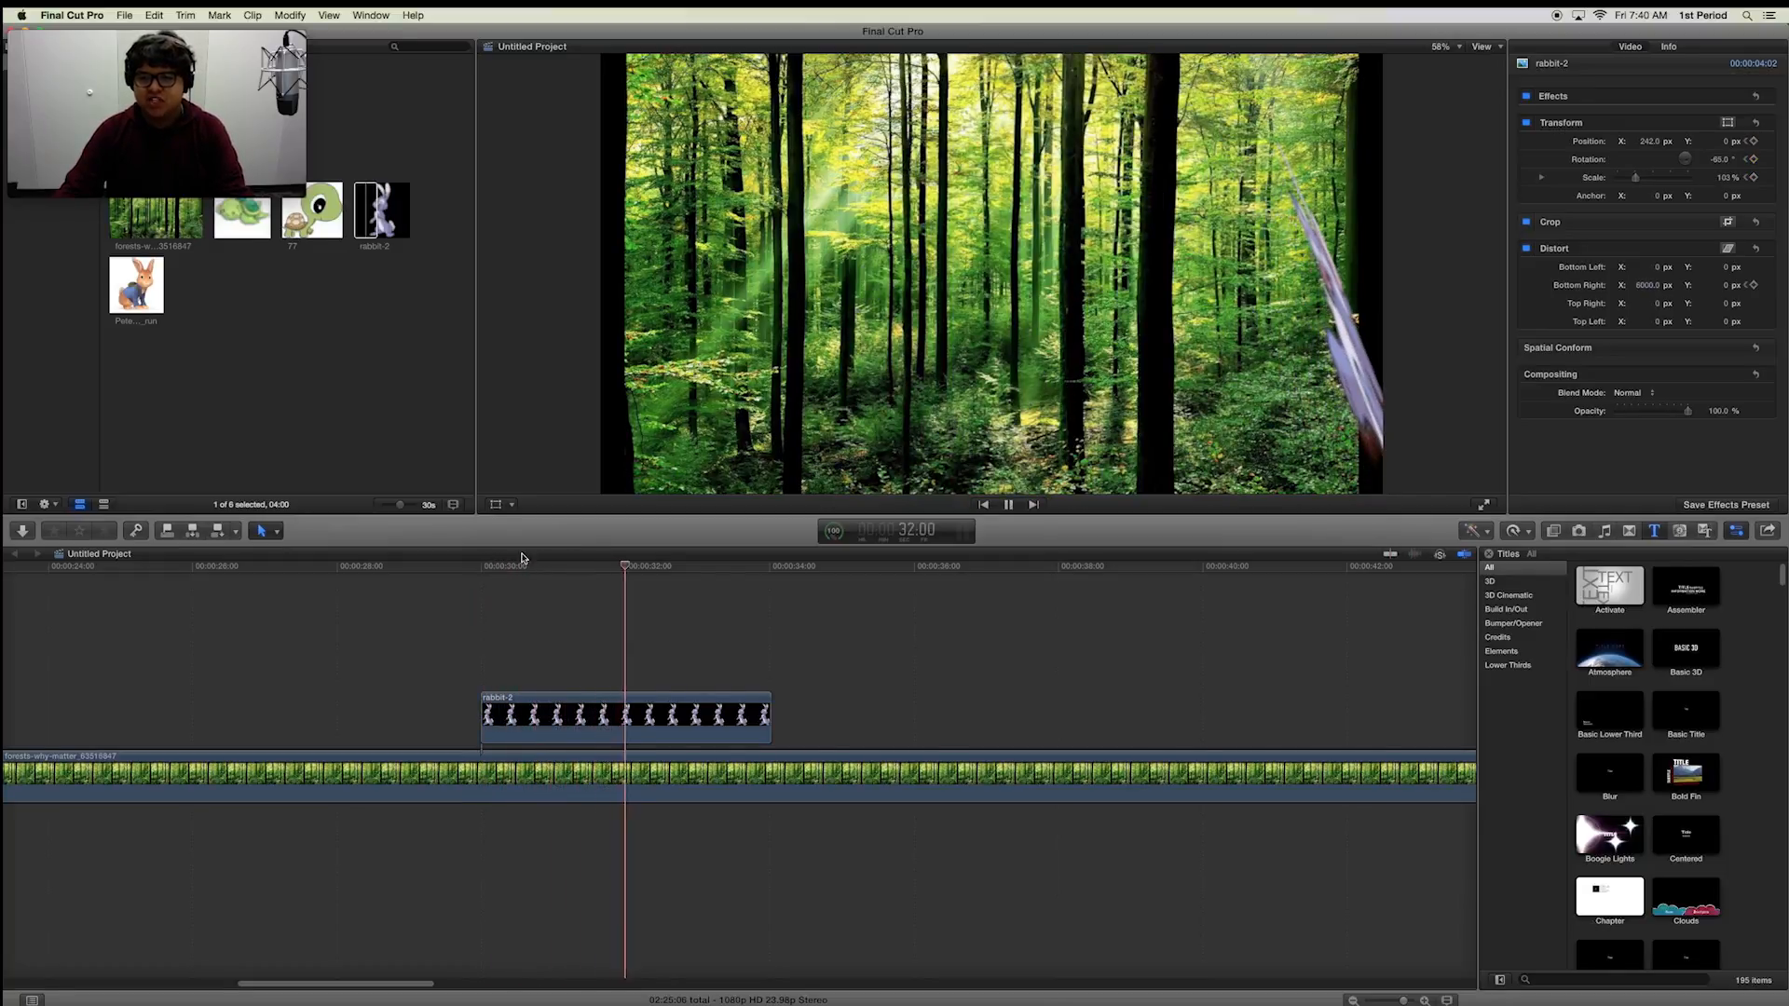
pyautogui.press('space')
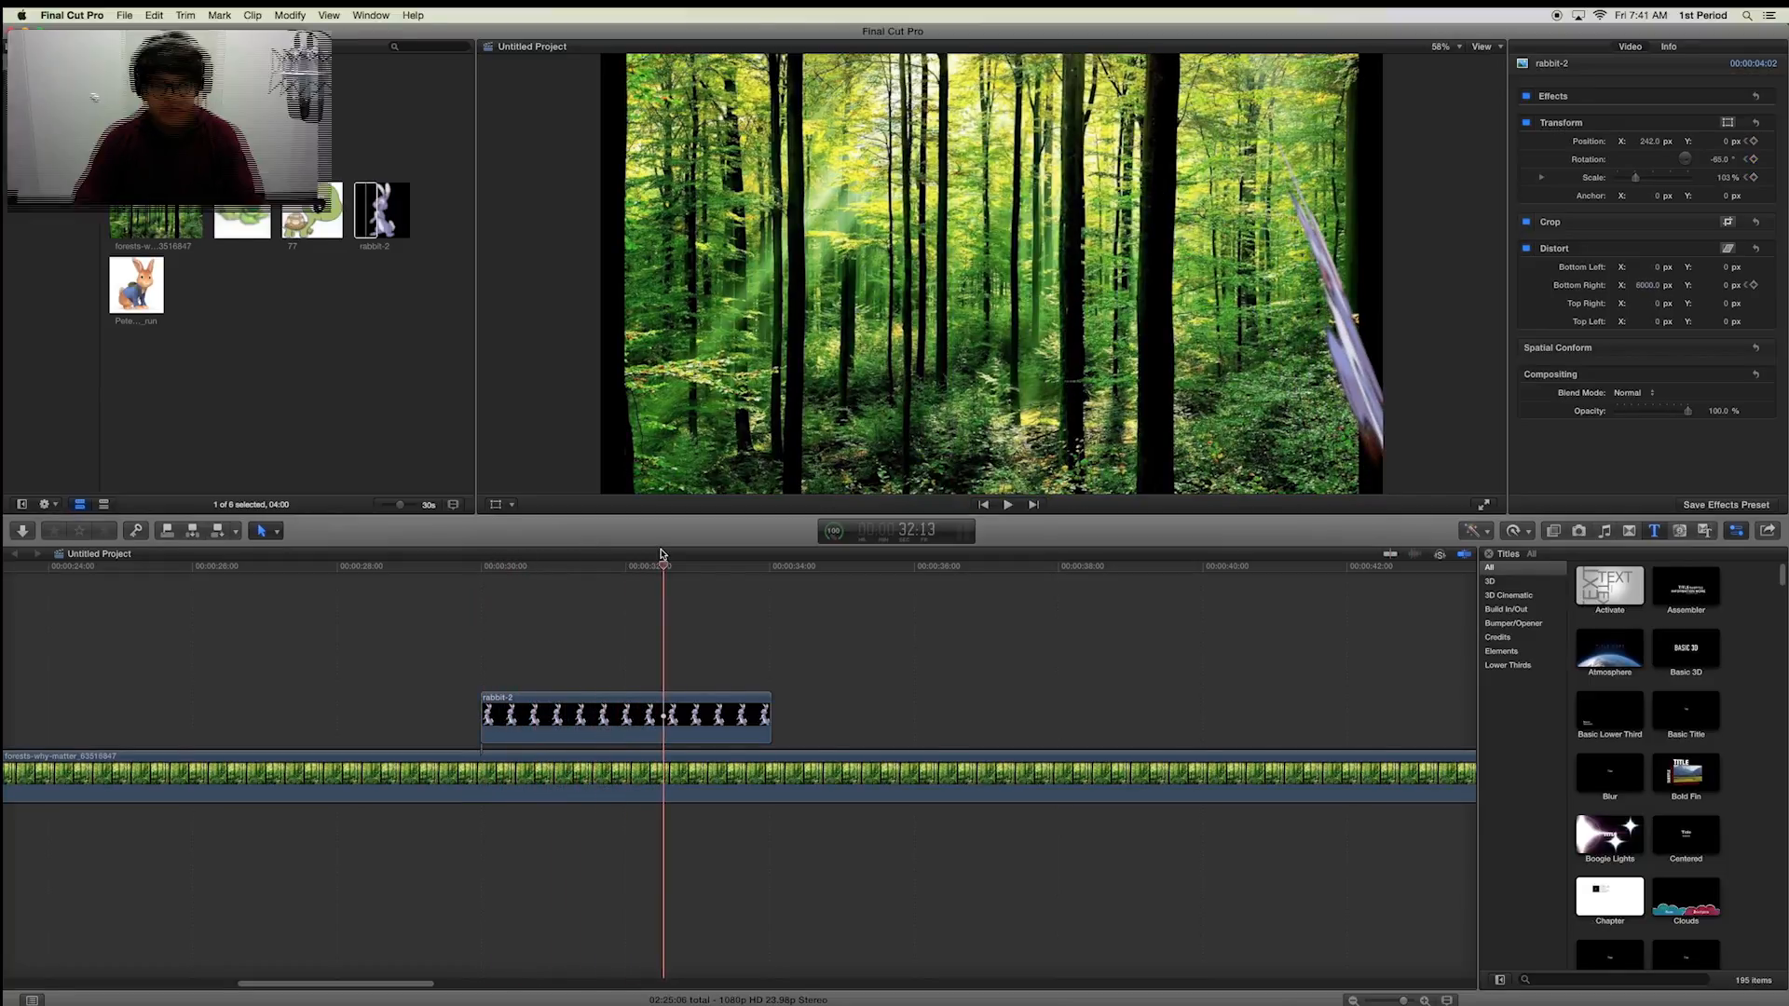